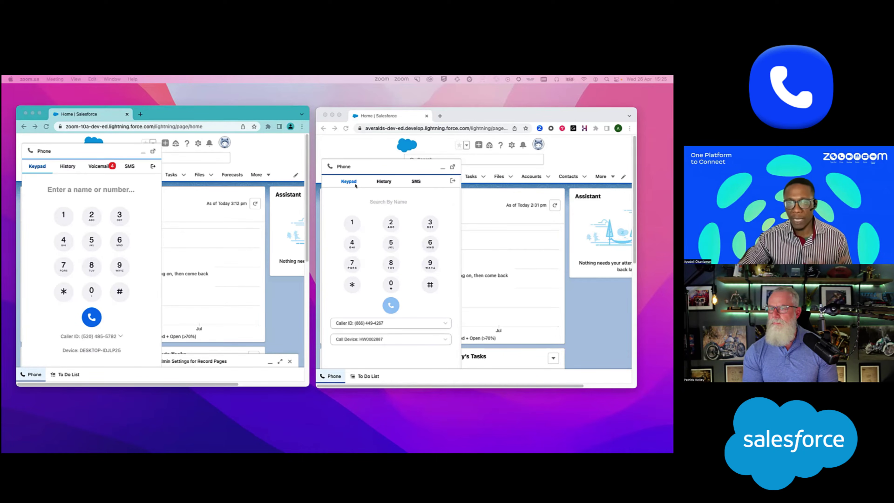
- Compare the keypad, history, SMS and voicemail views of the phone widgets in both browser windows
left_click(382, 182)
left_click(415, 181)
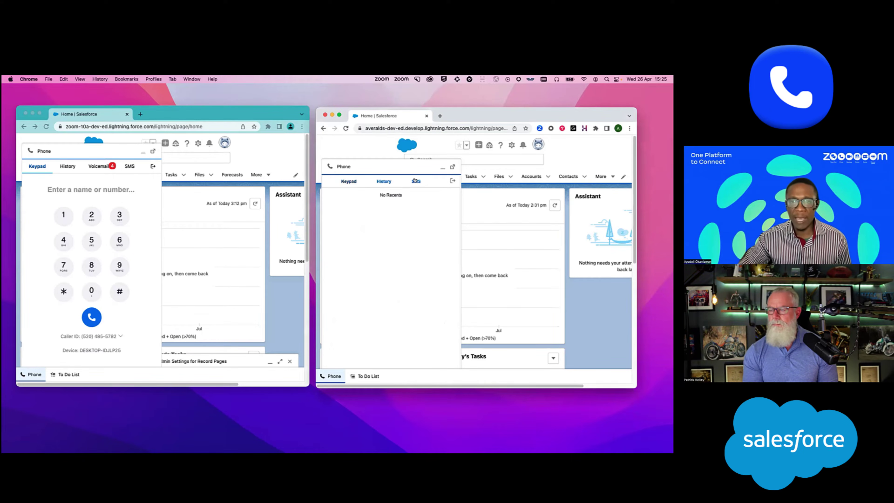
left_click(348, 182)
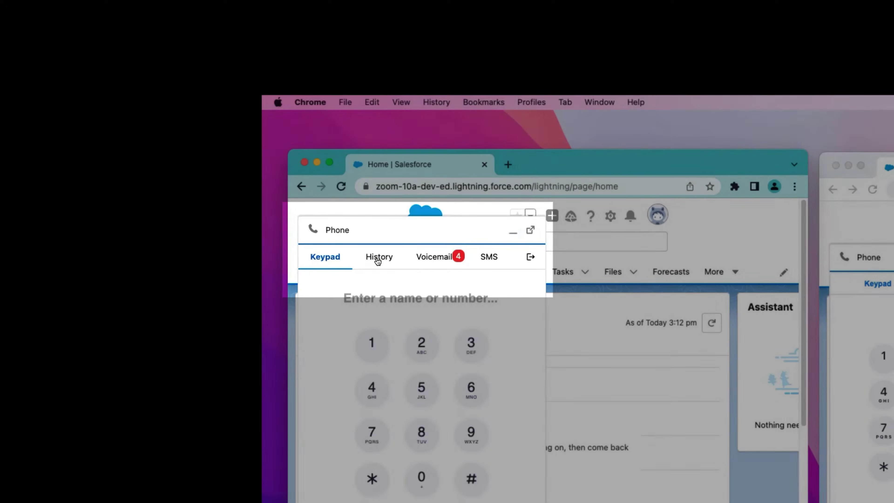
left_click(378, 257)
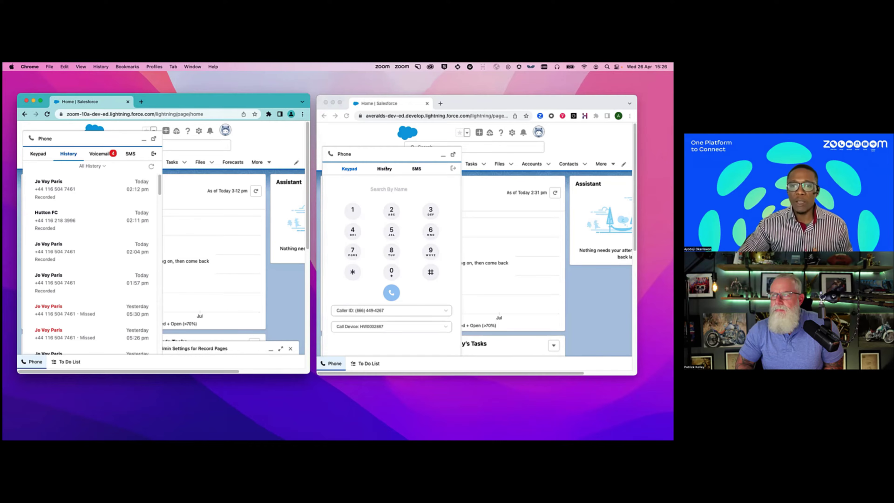
left_click(385, 169)
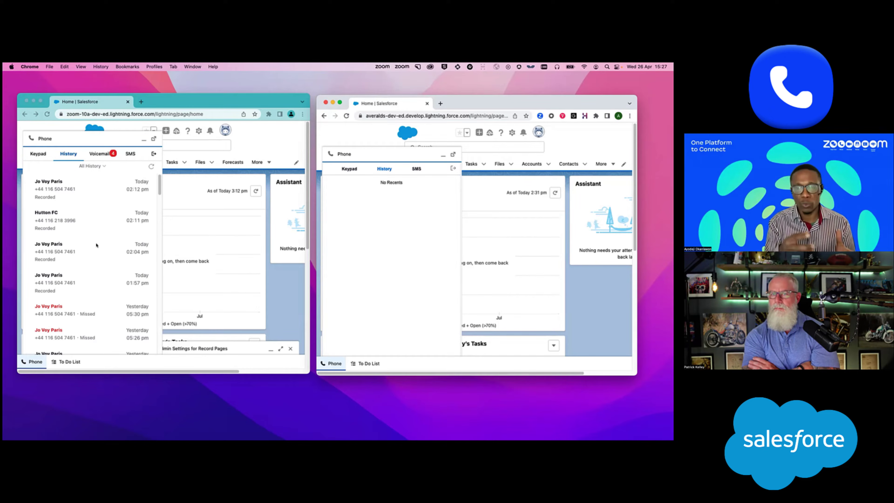
left_click(106, 155)
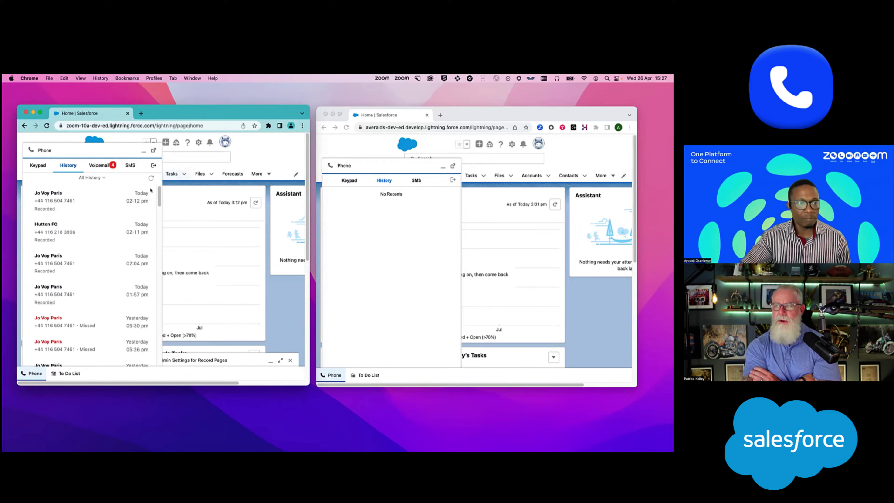
left_click(40, 164)
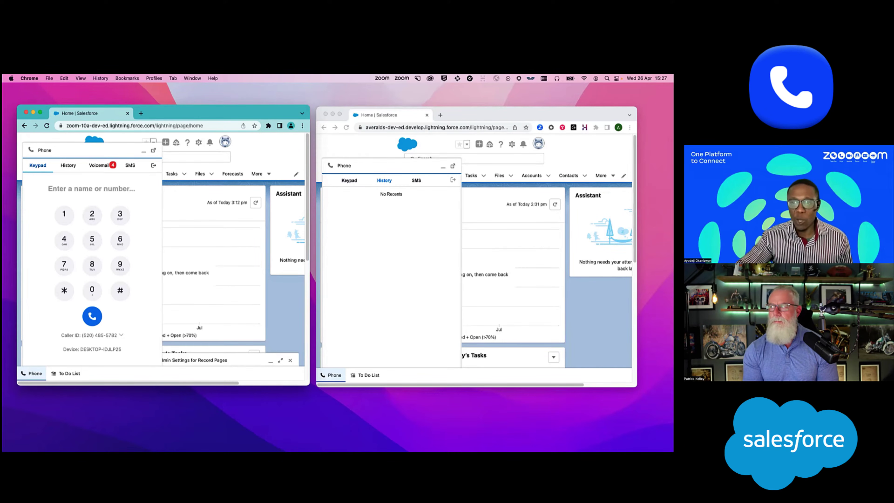
- Open the notes of the most recent call in the history and append the comment "Forgot to add notes to the call"
left_click(67, 164)
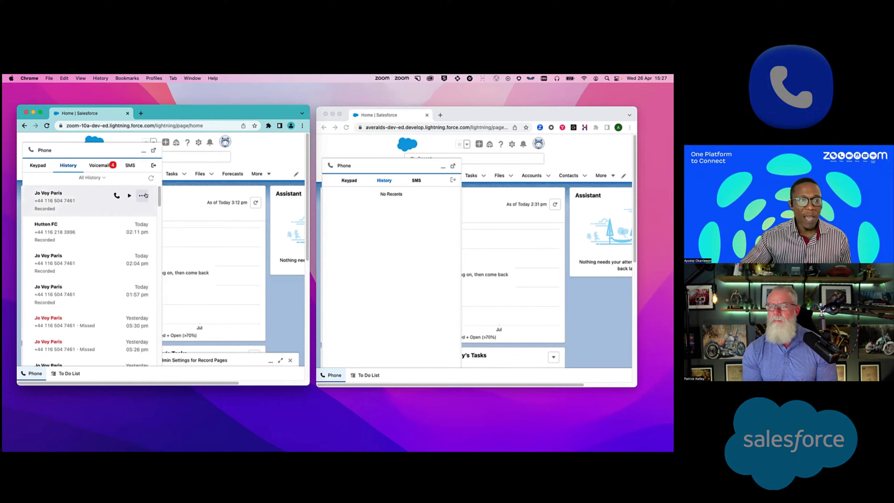
left_click(141, 196)
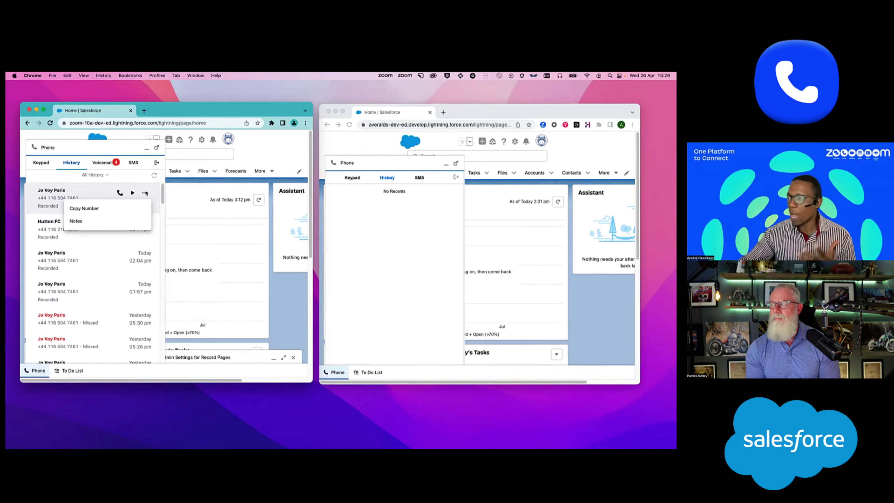
left_click(79, 221)
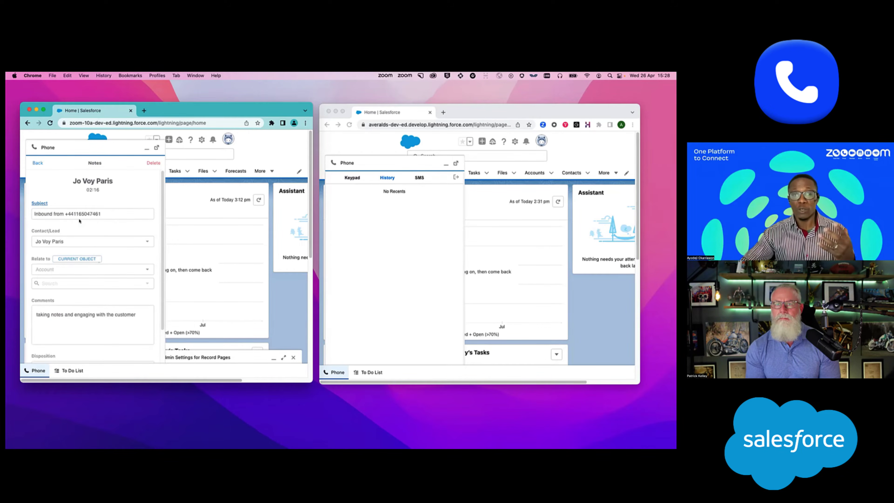
left_click(81, 315)
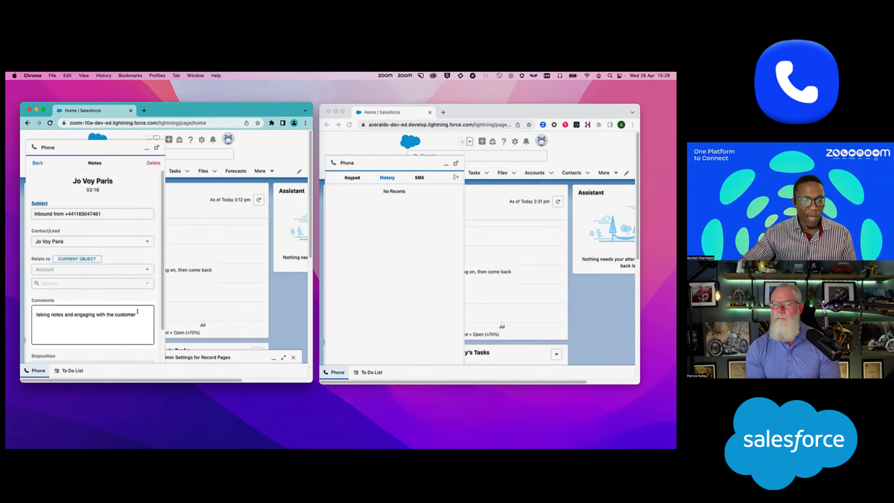
type(". ")
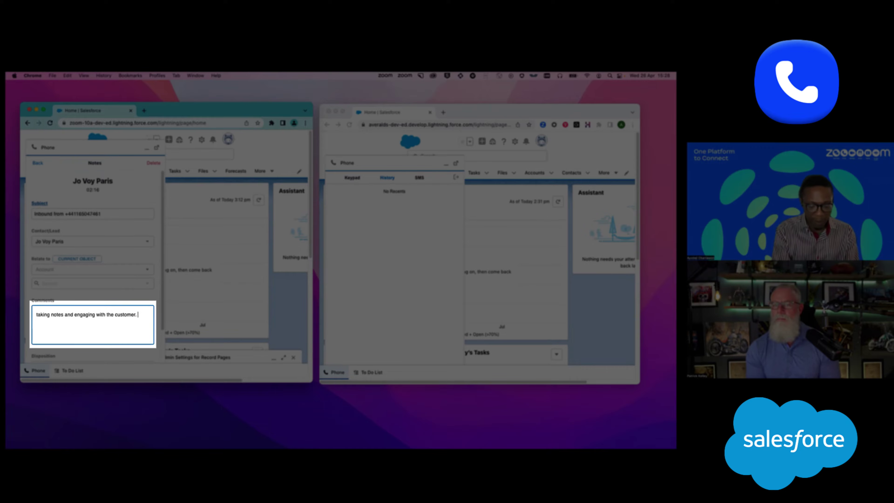
type("Forgot to add no")
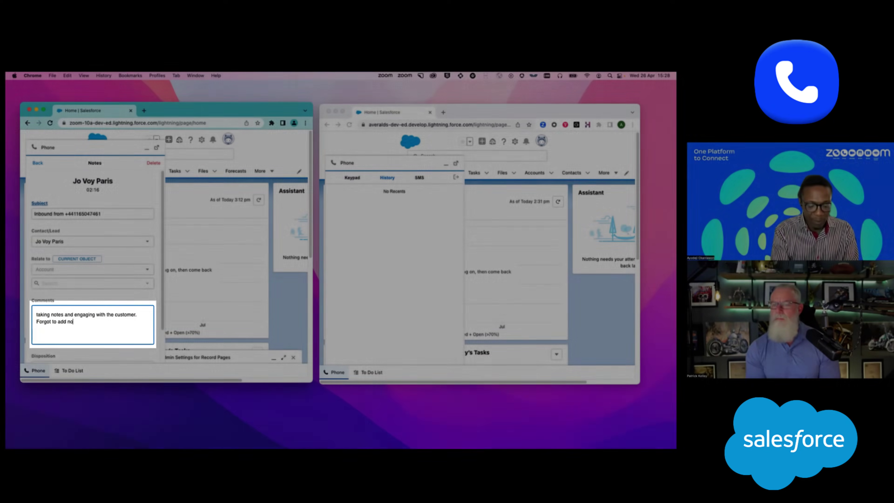
type("tres to the call")
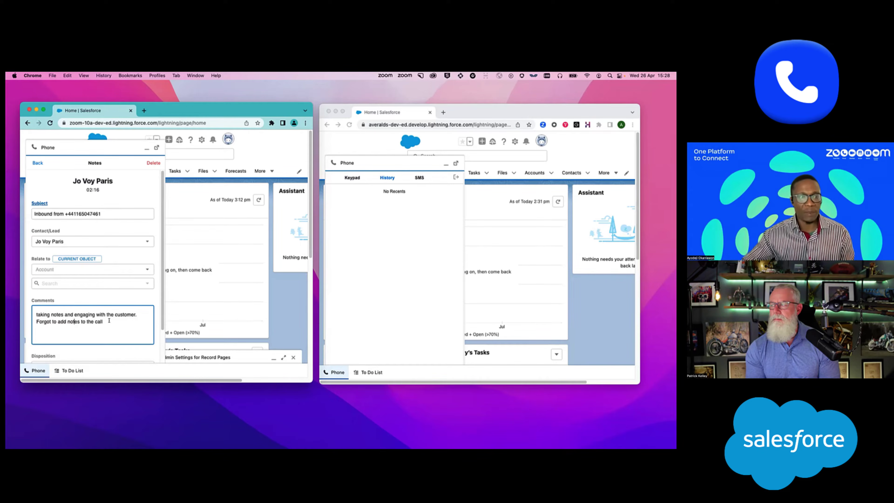
left_click(29, 163)
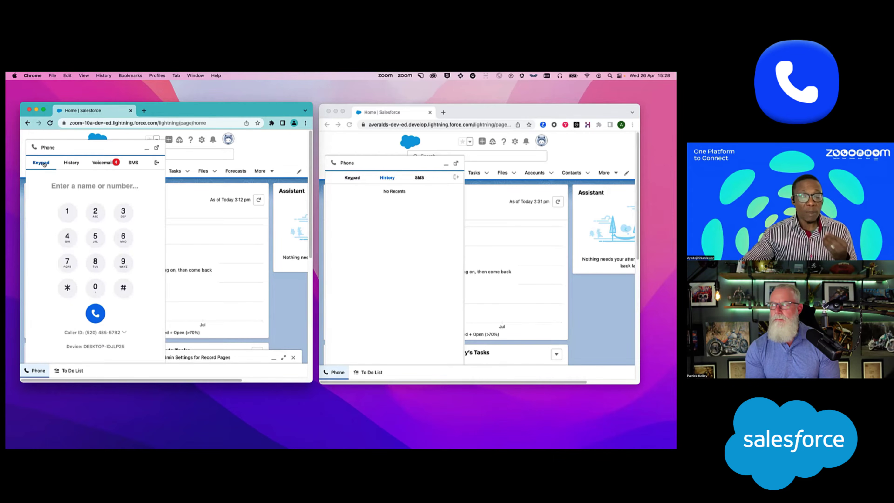
- Open the notes form of the older Trek Cycles call from 04/24 02:54 pm in the call history and go back
left_click(73, 163)
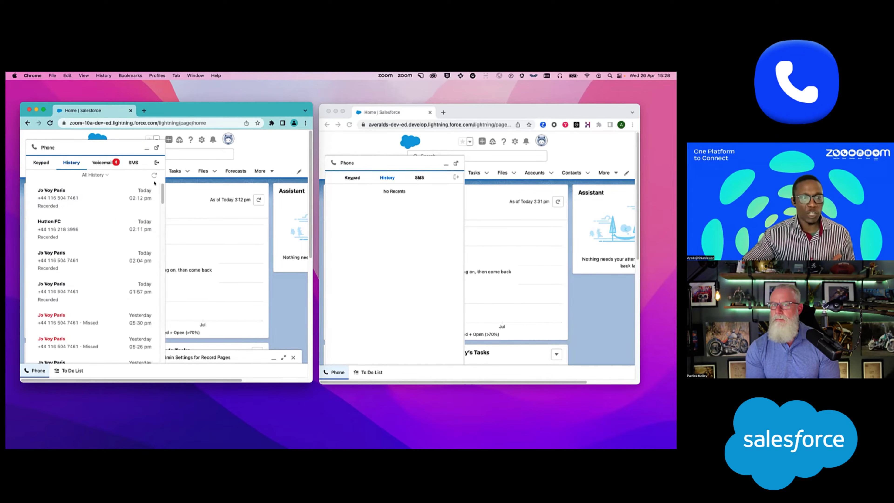
left_click(145, 192)
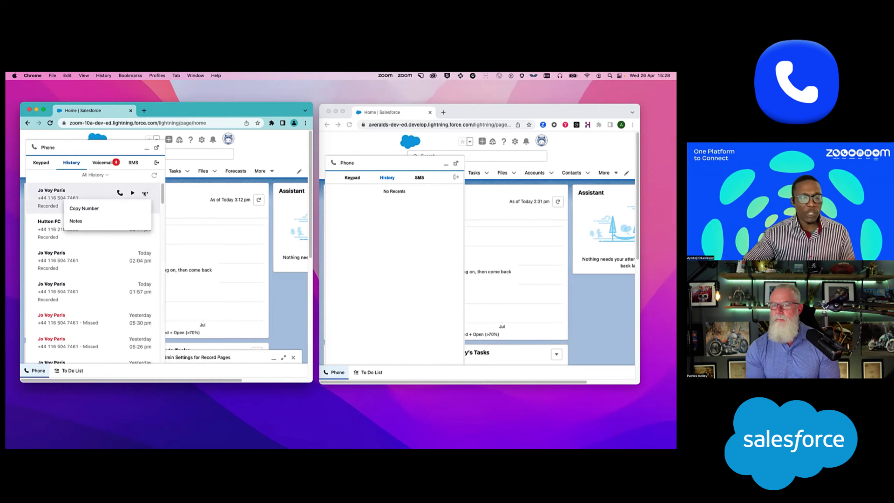
scroll(105, 296, "down", 6)
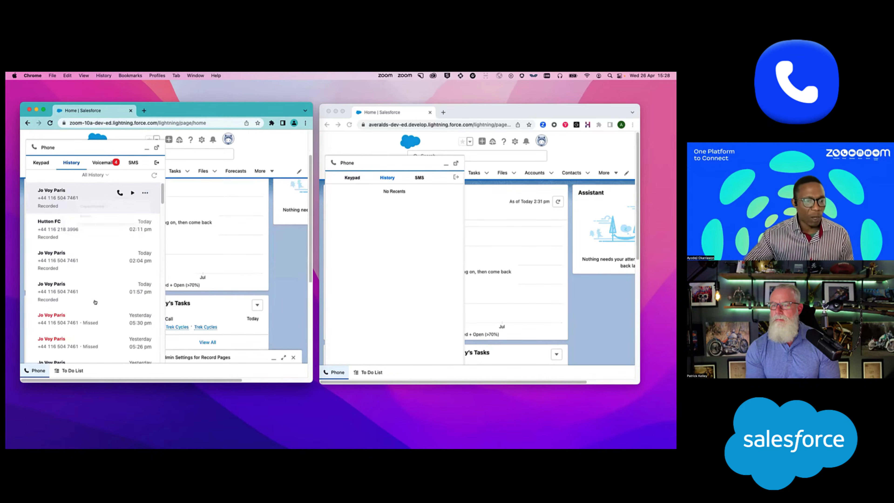
scroll(99, 291, "down", 5)
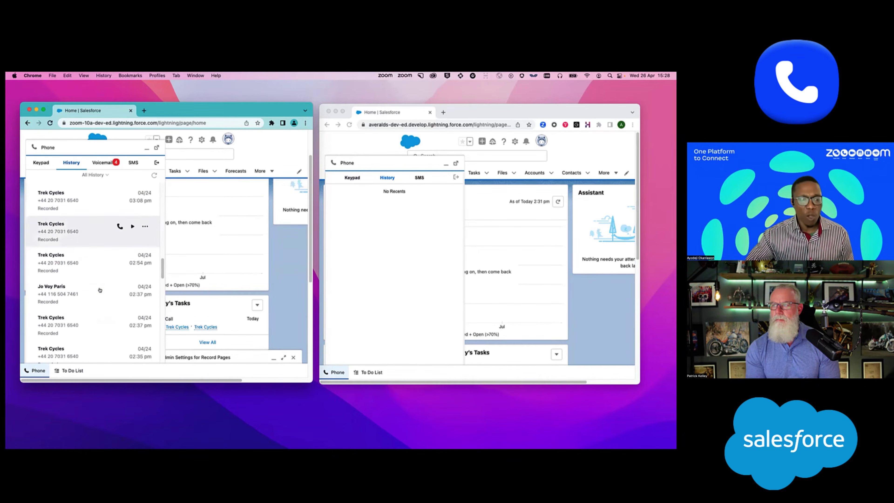
left_click(145, 258)
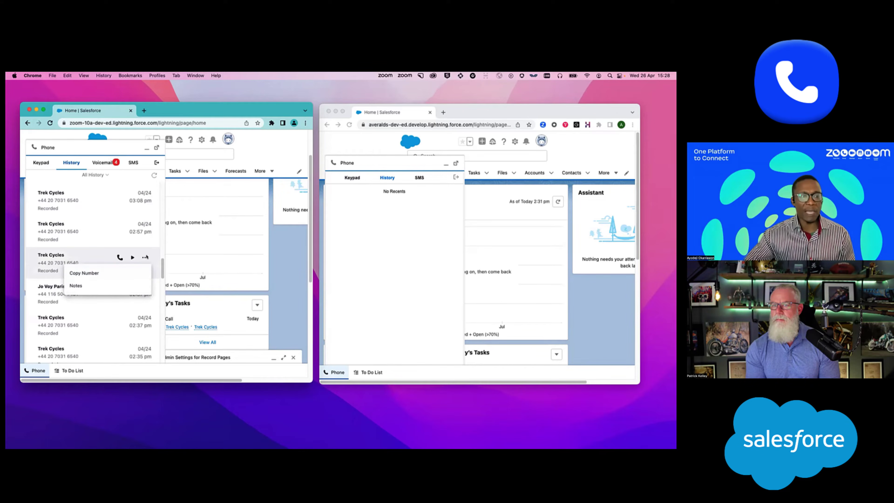
left_click(87, 286)
left_click(80, 306)
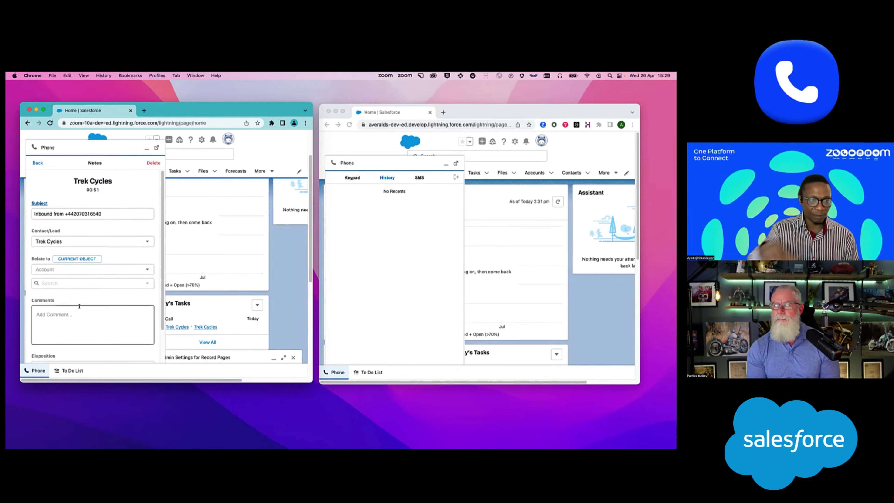
left_click(38, 163)
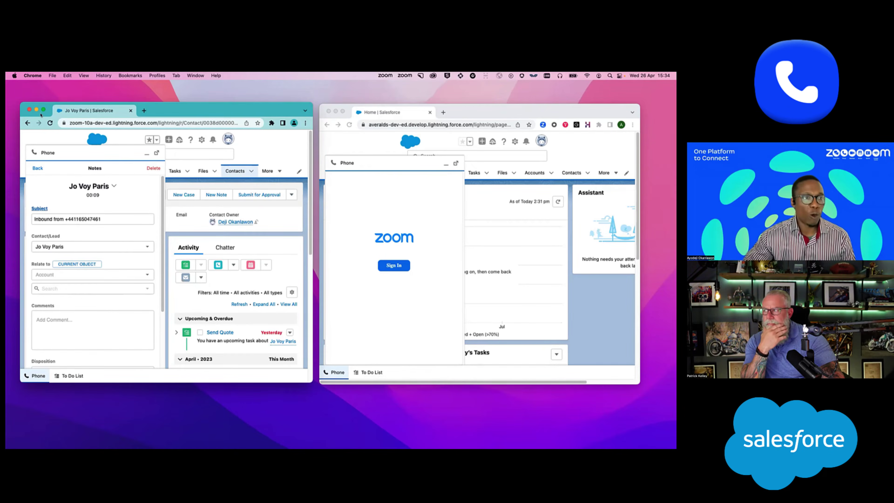
- Maximize the browser window, review the active call's notes form down to the disposition field and return to the call controls
left_click(43, 110)
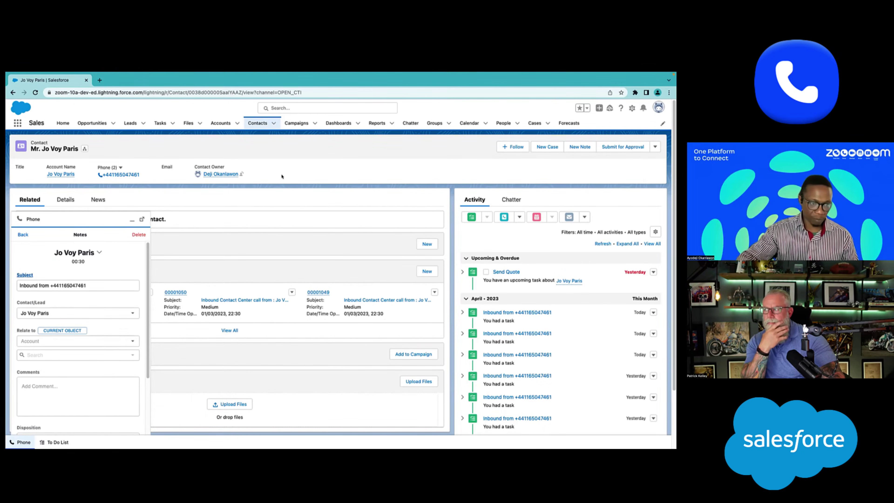
scroll(107, 343, "down", 2)
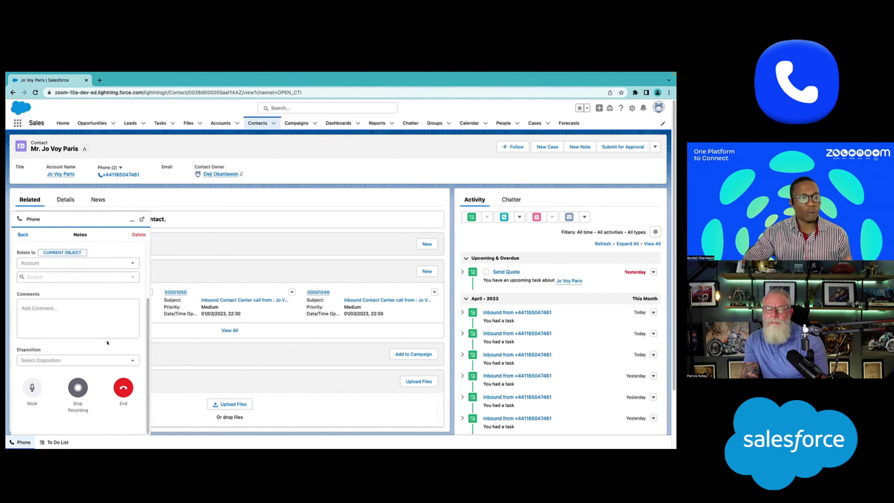
left_click(62, 332)
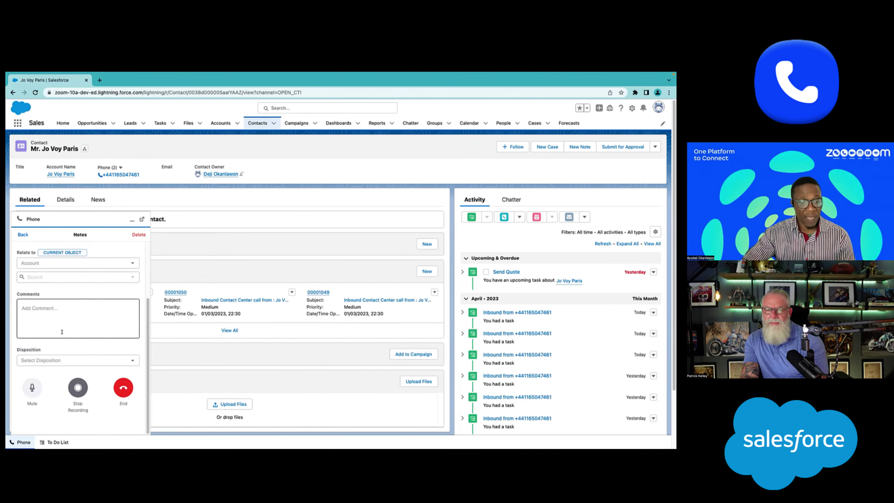
left_click(78, 388)
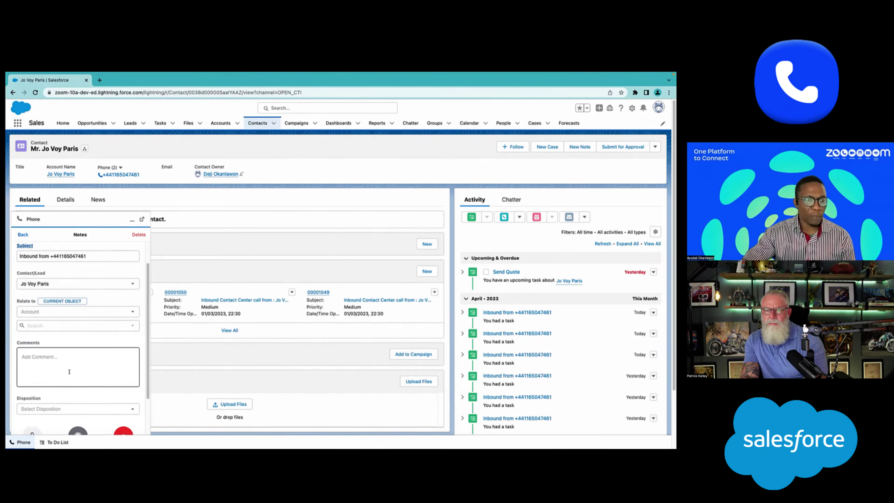
left_click(22, 233)
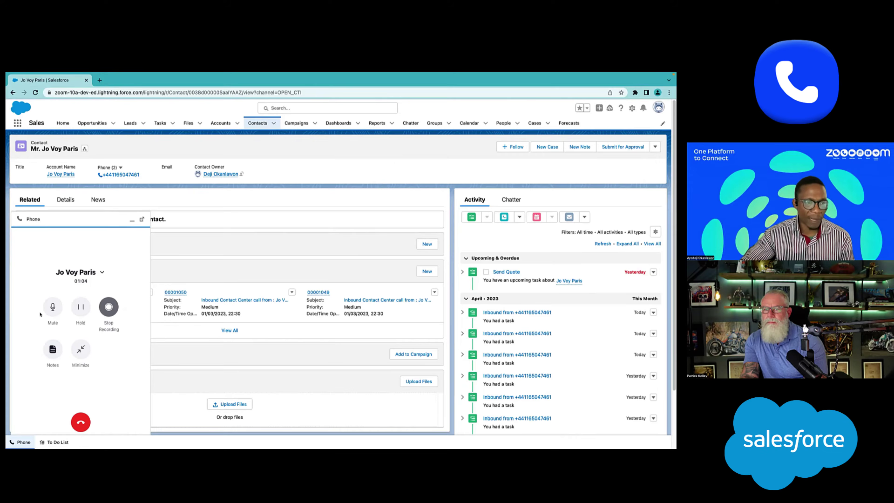
- Mute the active call, place it on hold and resume it
left_click(49, 310)
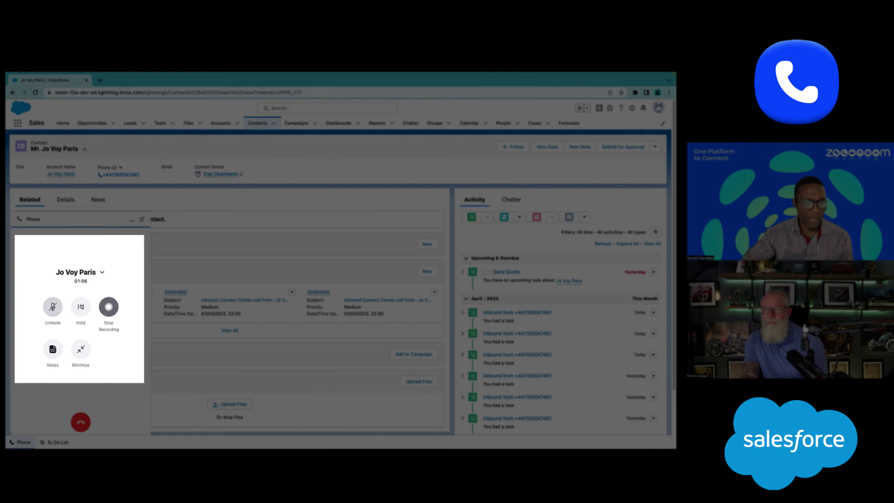
left_click(82, 307)
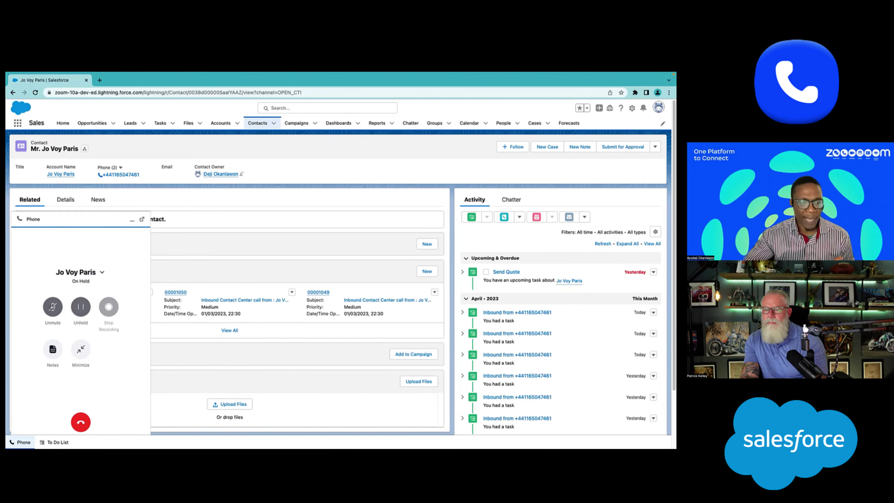
left_click(79, 306)
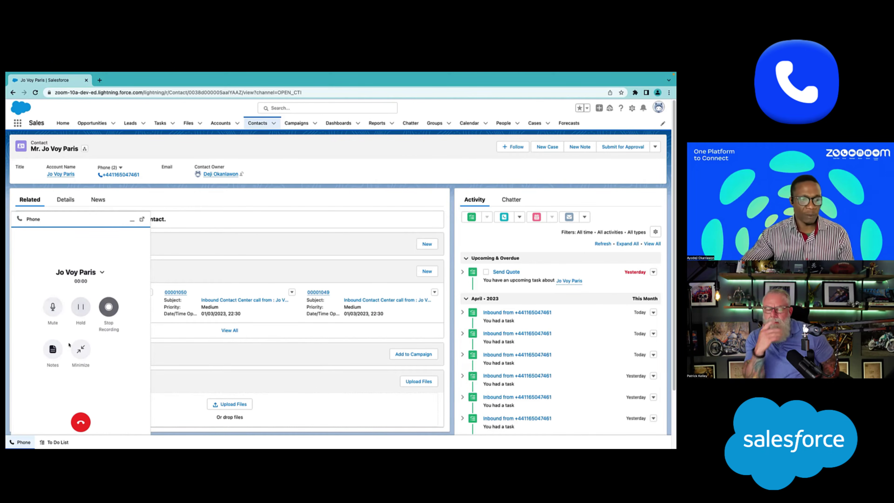
- Open the active call's notes form with the comments field ready for input and return to the call controls
left_click(52, 350)
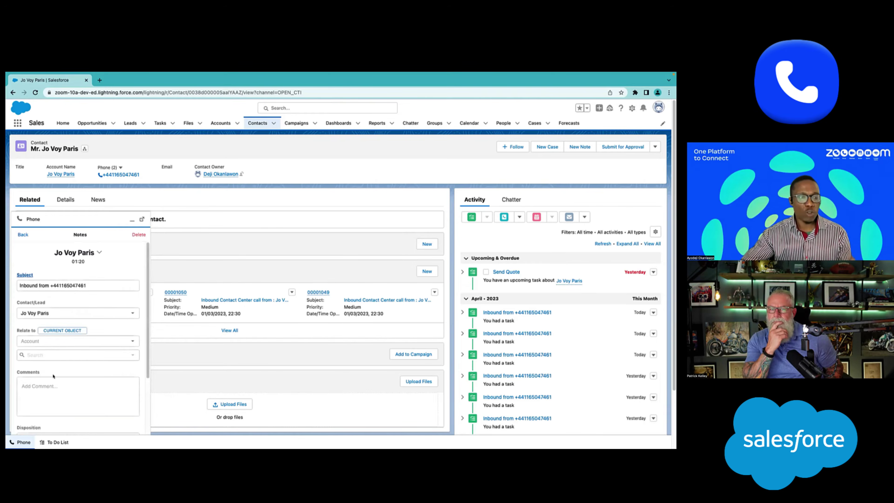
left_click(49, 383)
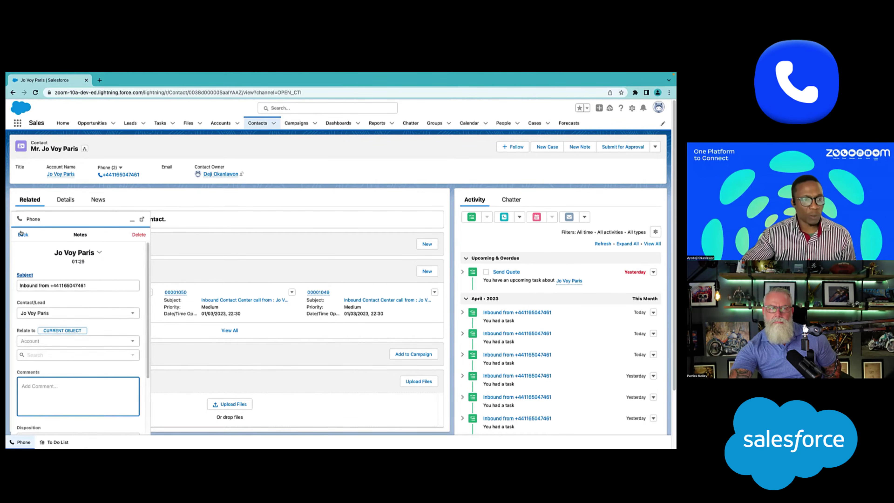
left_click(23, 234)
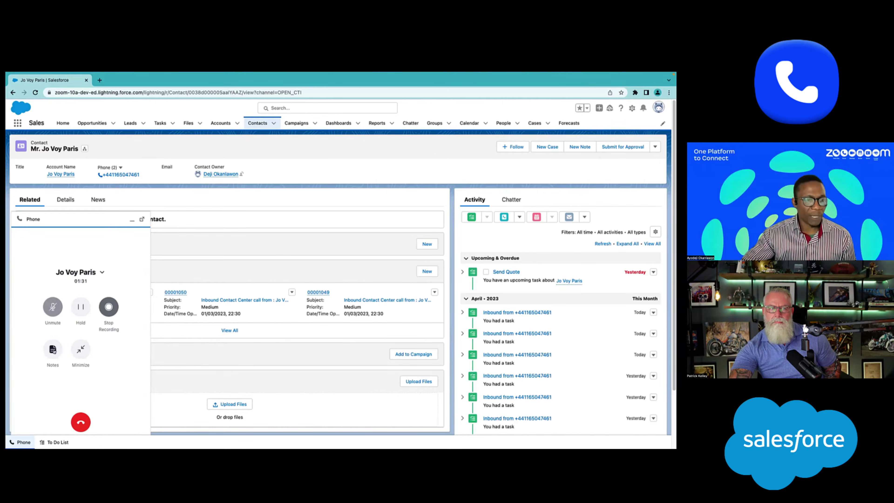
- Reopen the active call's notes, relate the call to the account Trek Cycles and try the current object option
left_click(53, 348)
left_click(60, 377)
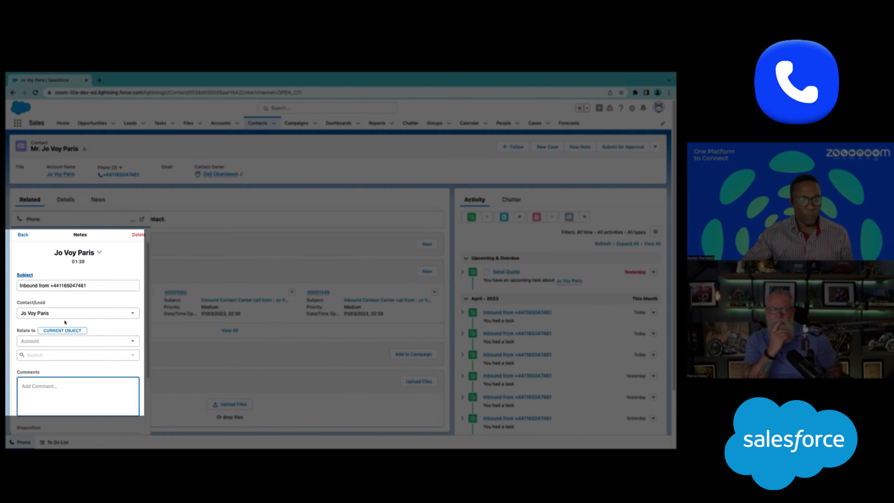
scroll(65, 322, "down", 3)
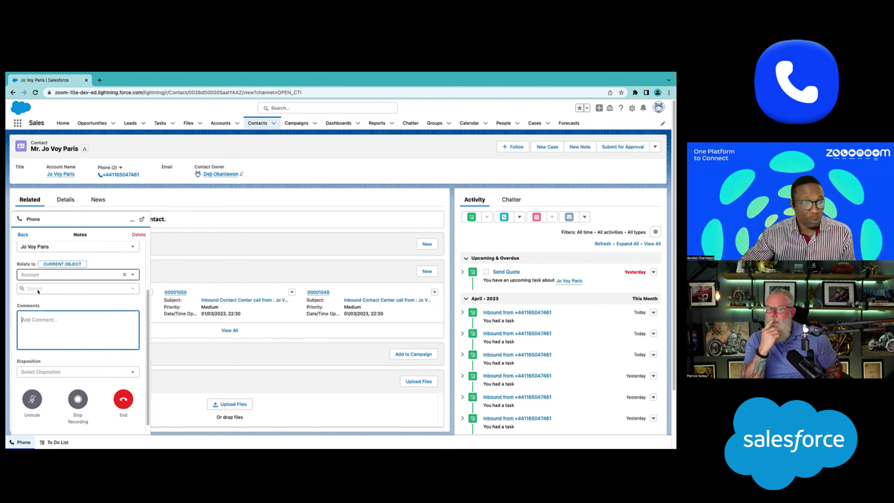
left_click(35, 274)
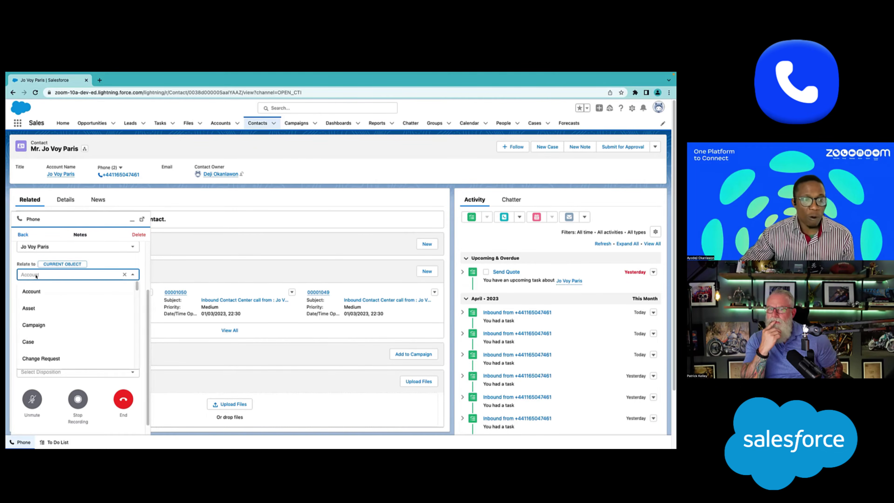
left_click(35, 296)
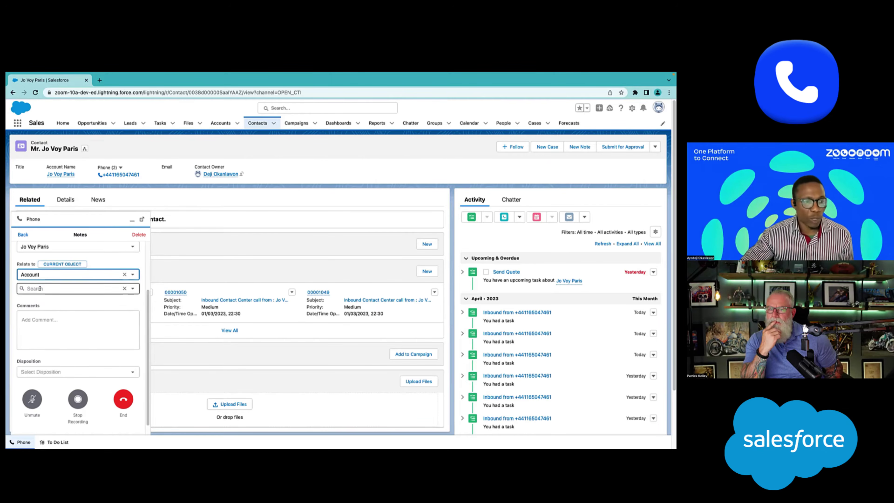
left_click(39, 288)
type("trek")
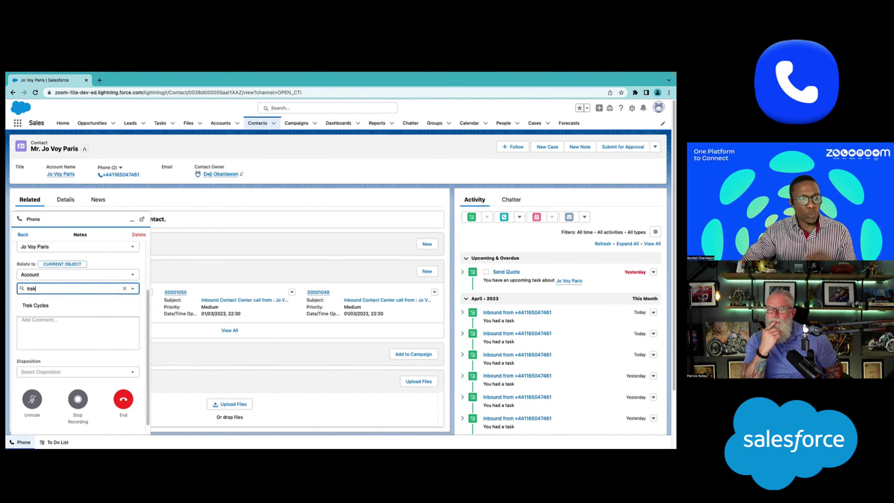
left_click(51, 305)
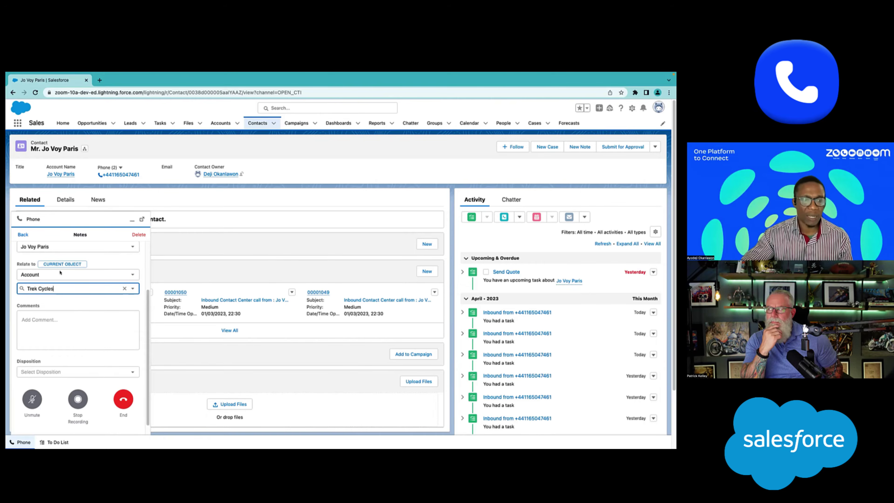
left_click(60, 263)
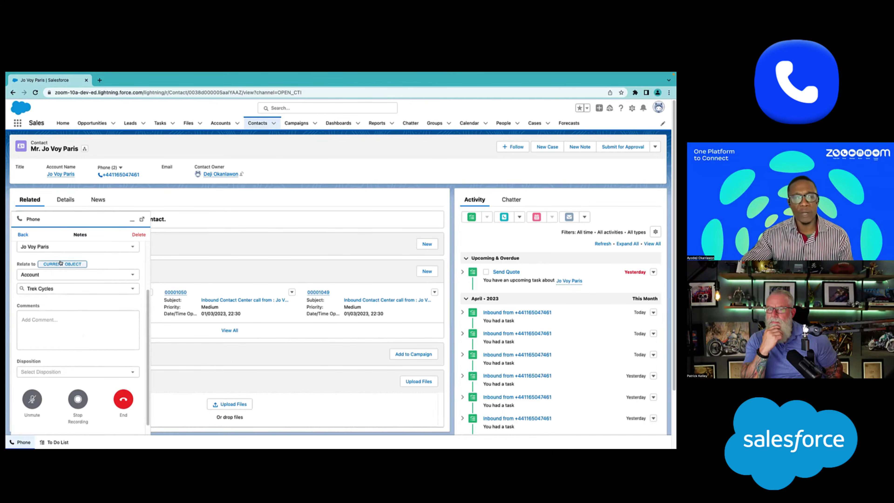
left_click(55, 289)
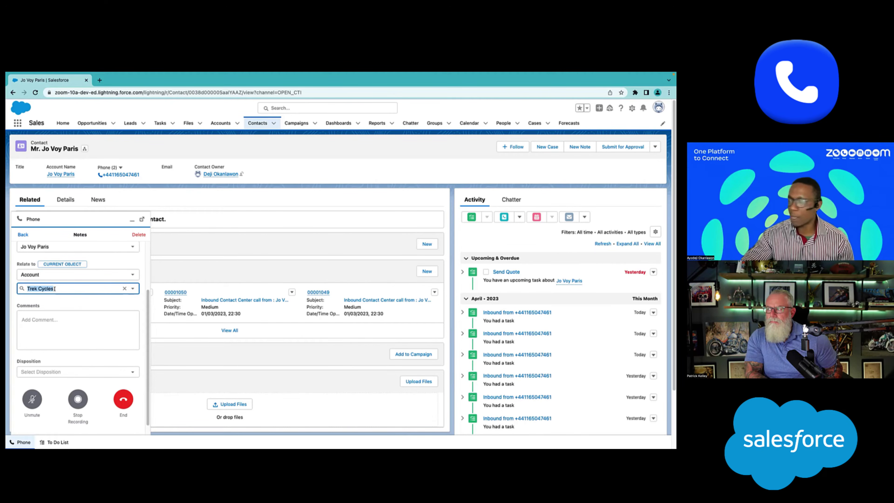
right_click(125, 436)
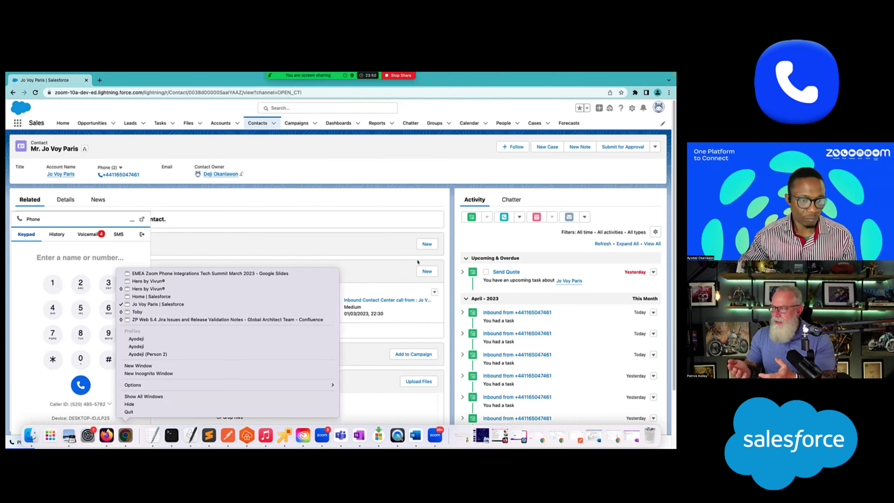
left_click(389, 222)
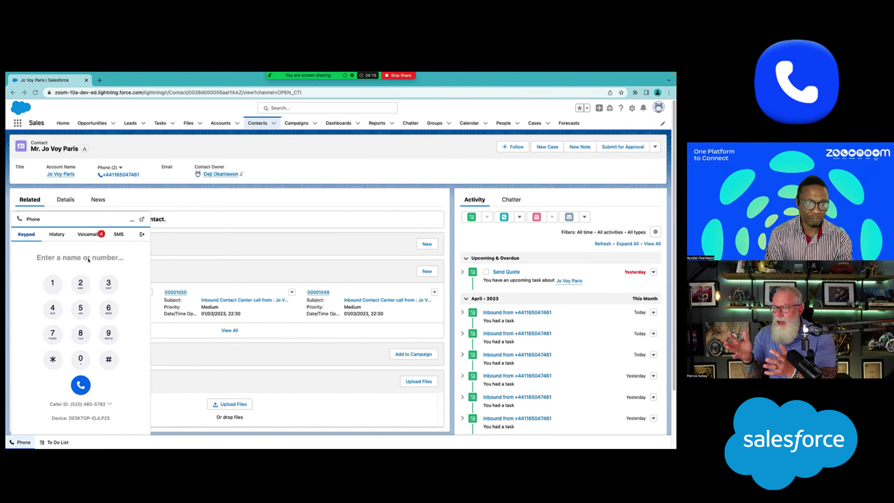
- Search for "trek" in the phone keypad's name or number field
left_click(99, 257)
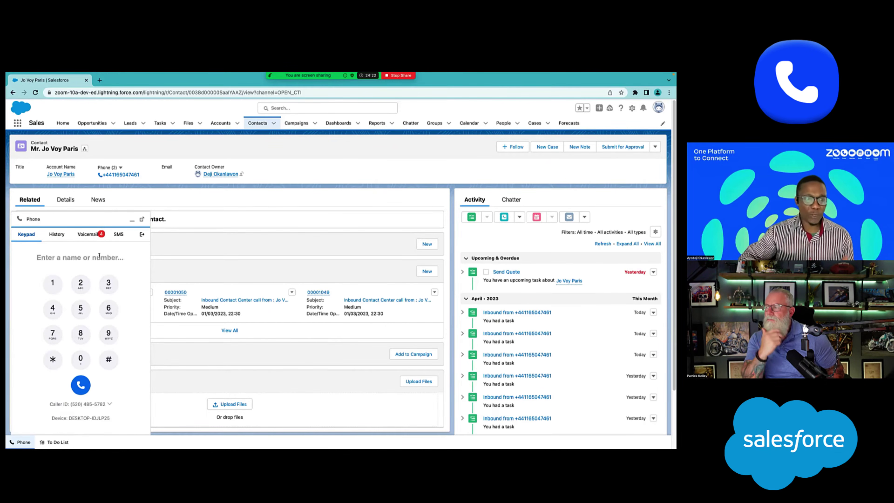
left_click(87, 260)
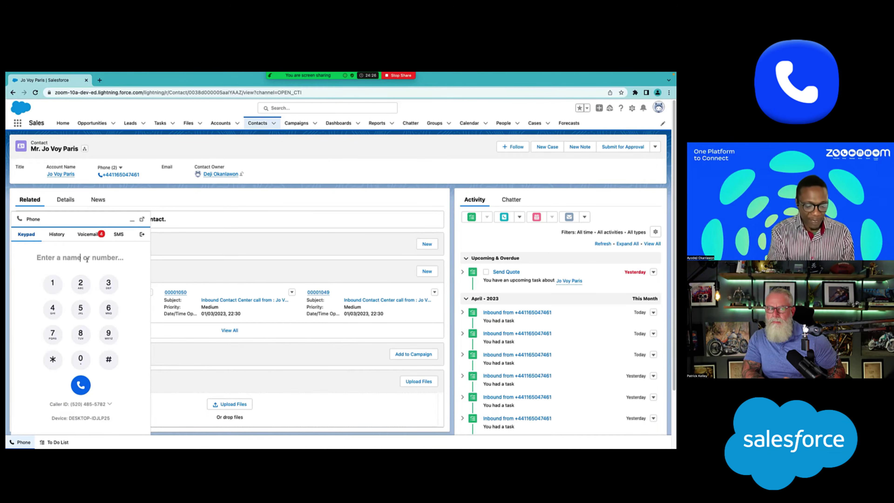
type("trek")
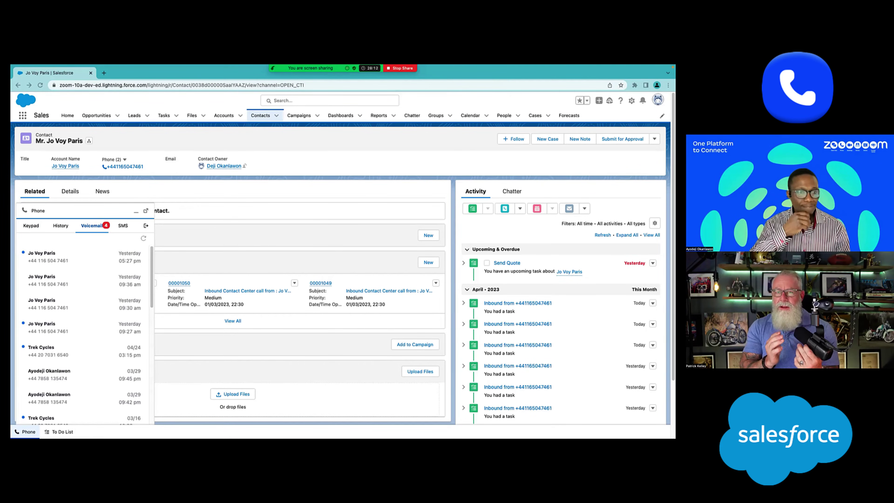
- From the phone keypad, accept the incoming call and enter "taking a few notes" as its comment
left_click(30, 226)
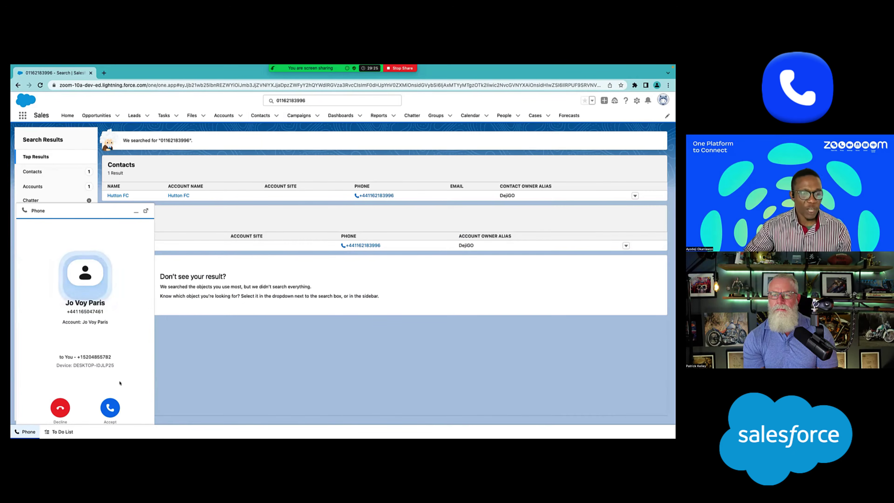
left_click(110, 408)
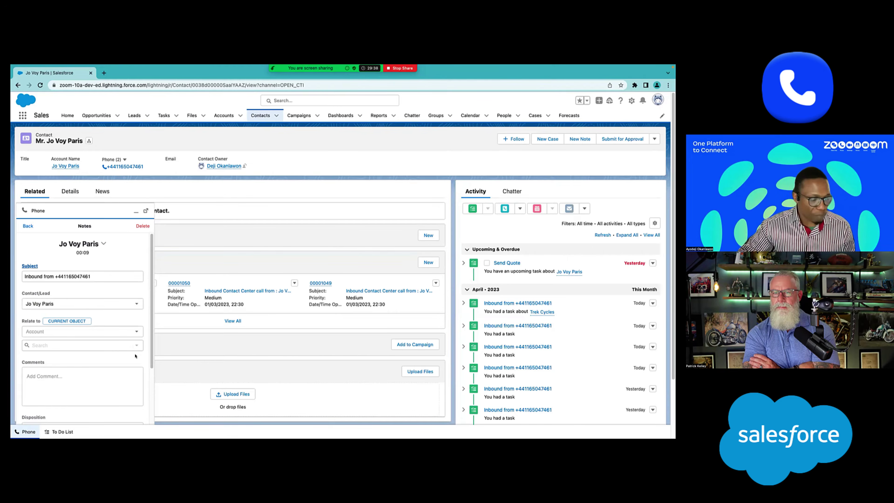
left_click(125, 368)
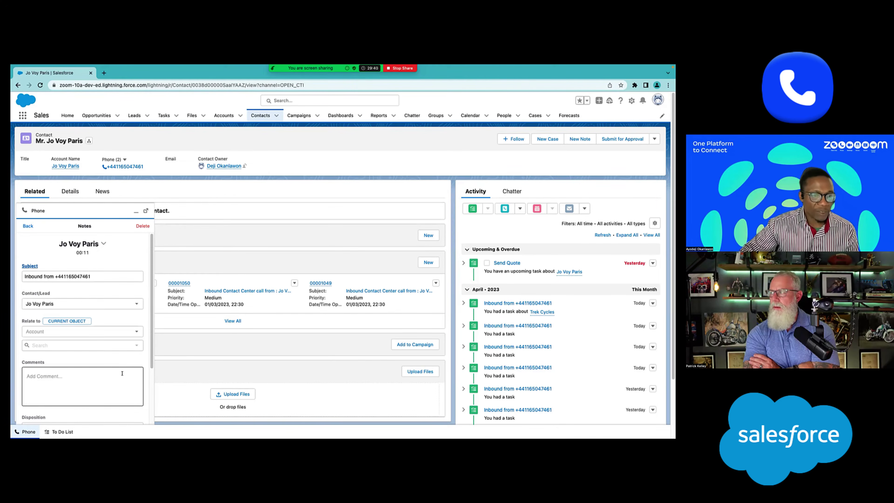
scroll(123, 372, "down", 1)
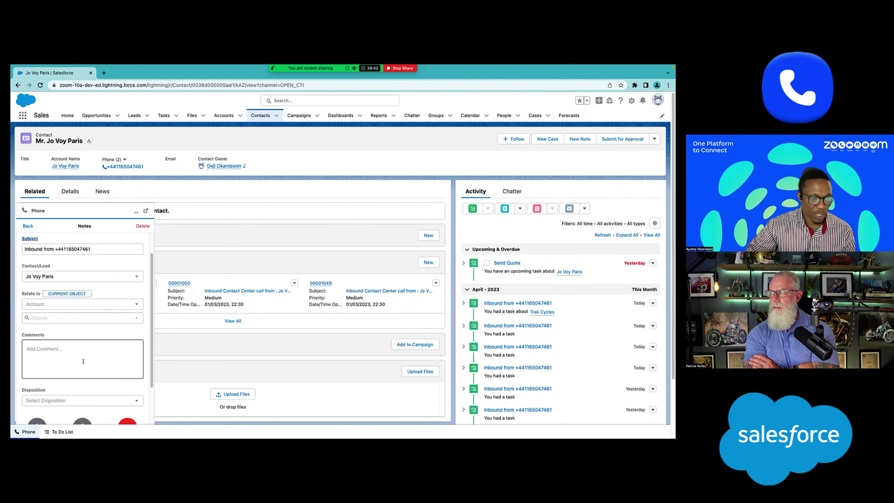
left_click(90, 352)
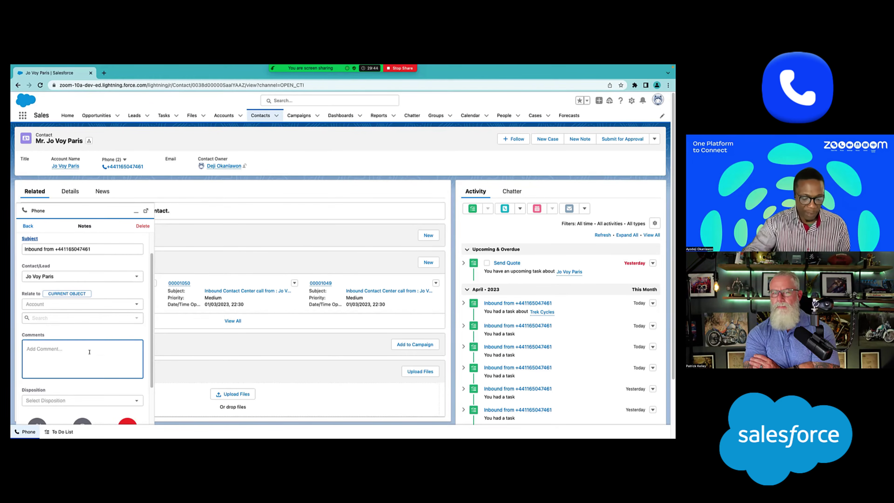
type("taking ")
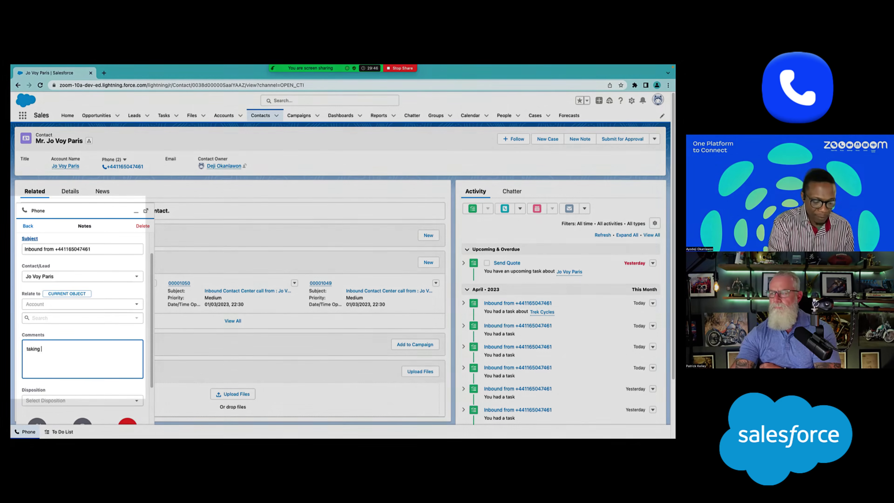
type("a few no")
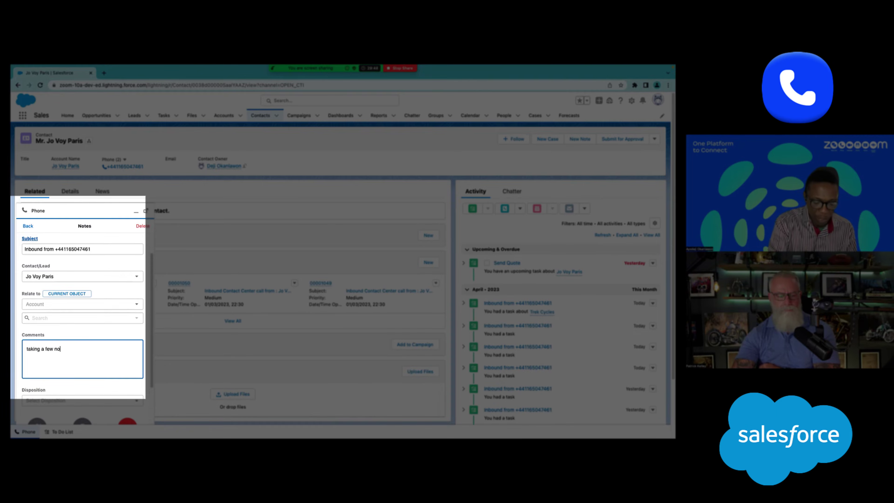
type("tes")
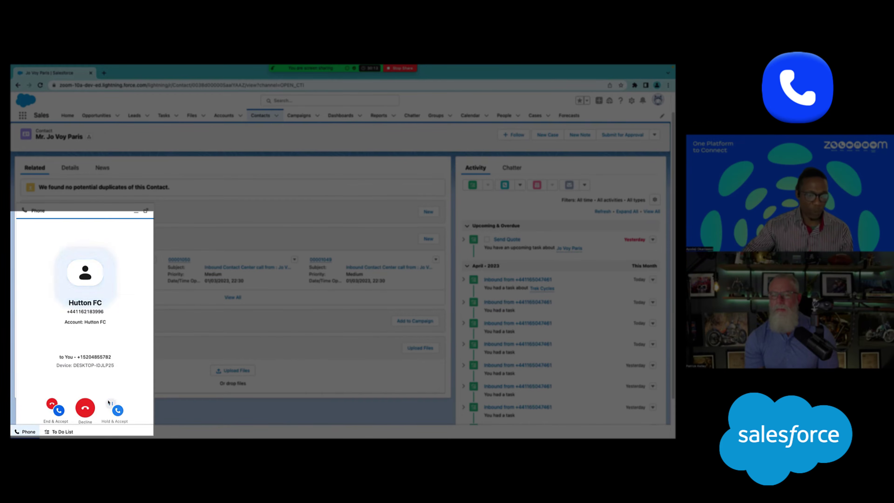
- Hold the current call to accept the incoming Hutton FC call, and swap back to the first call and its comments
left_click(117, 410)
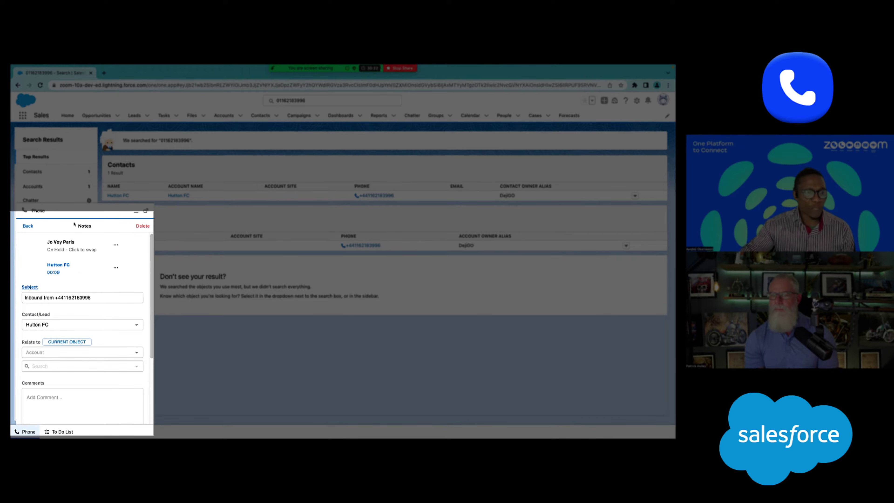
left_click(76, 251)
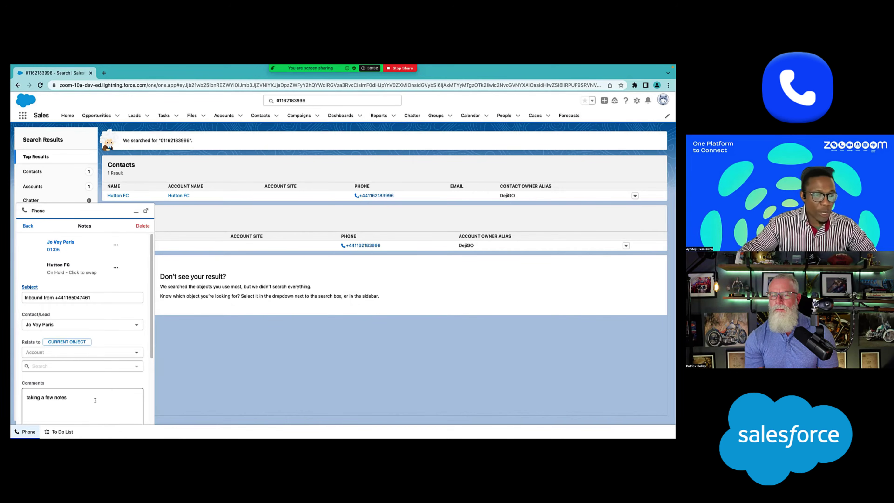
left_click(95, 401)
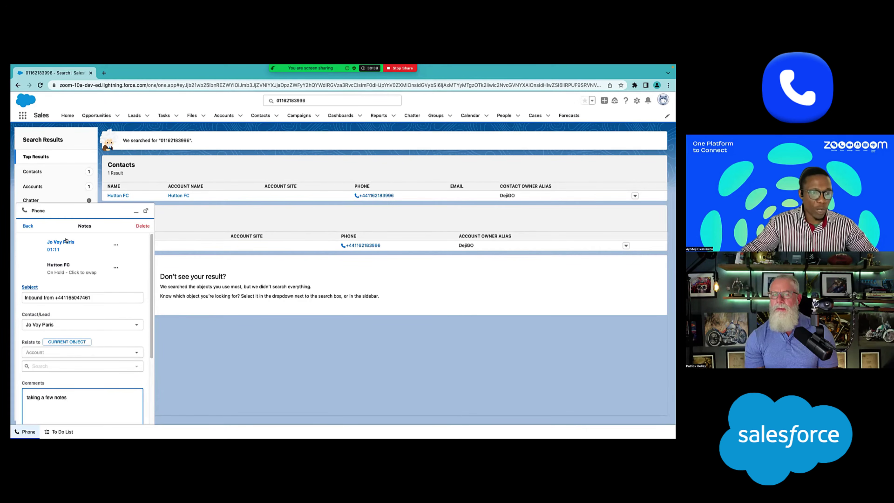
- View the callers of the active call and of the held Hutton FC call
left_click(113, 244)
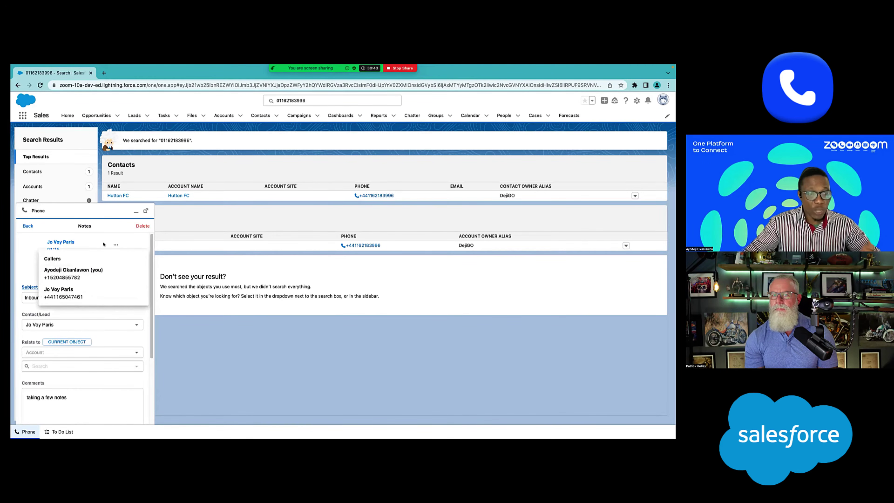
left_click(91, 242)
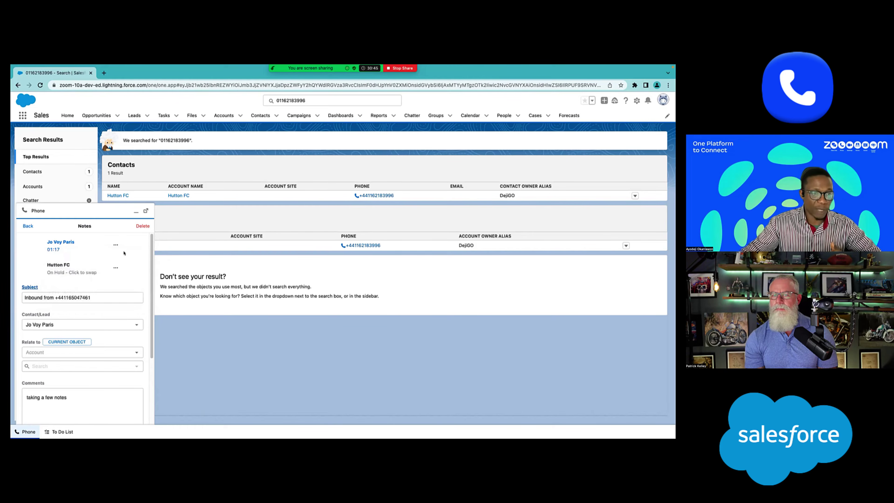
left_click(114, 268)
- Swap to the held Hutton FC call and enter "This is hutton fc rerquesting updates" as its comment
left_click(93, 264)
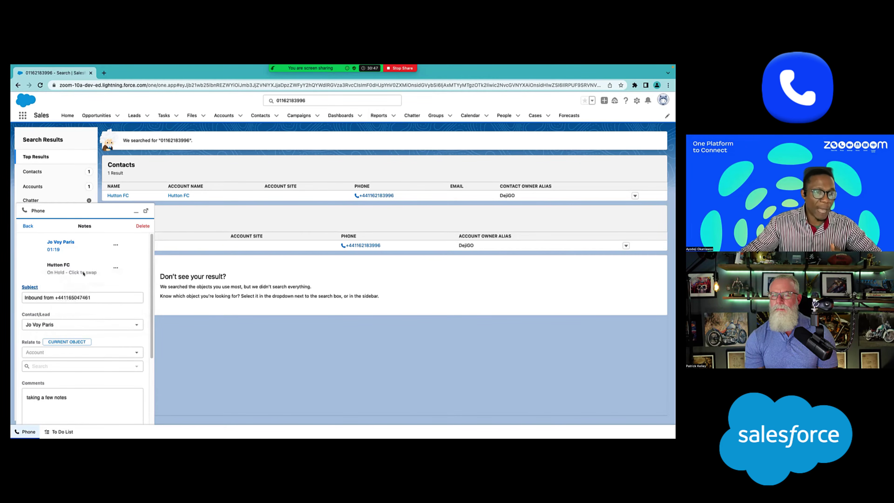
left_click(79, 399)
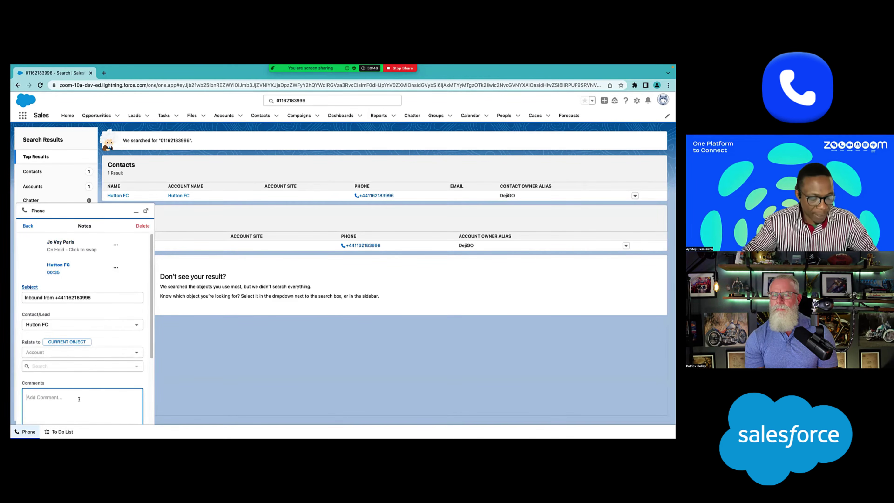
type("Th")
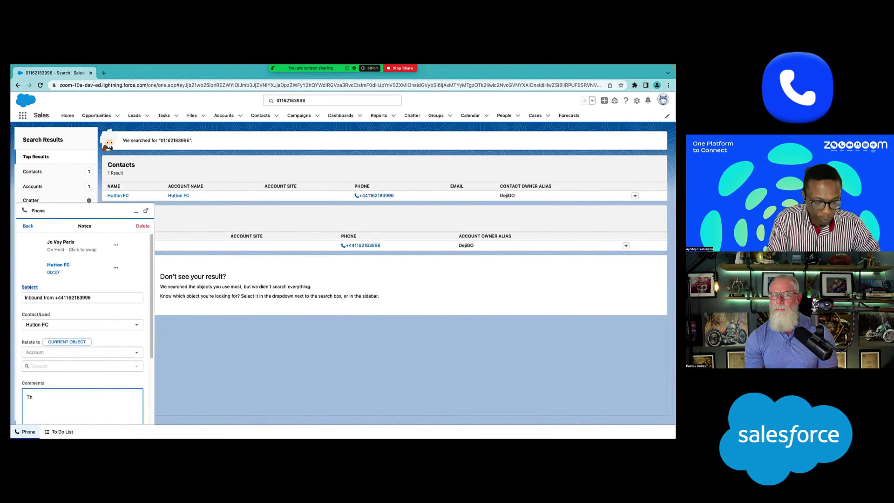
type("ey")
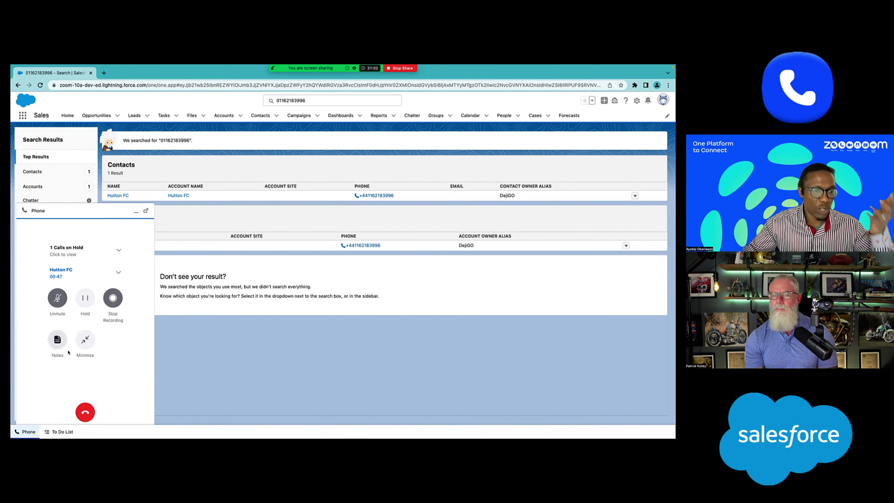
left_click(53, 341)
left_click(51, 395)
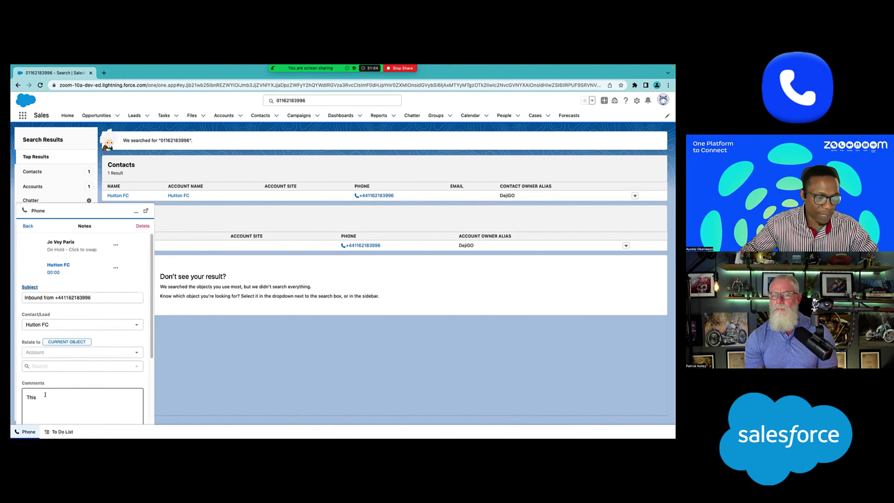
type("is hu")
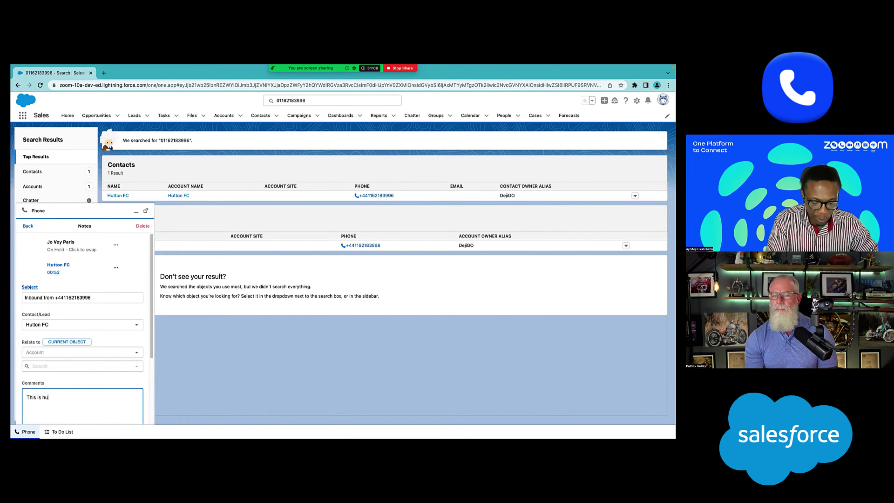
type("tton fc r")
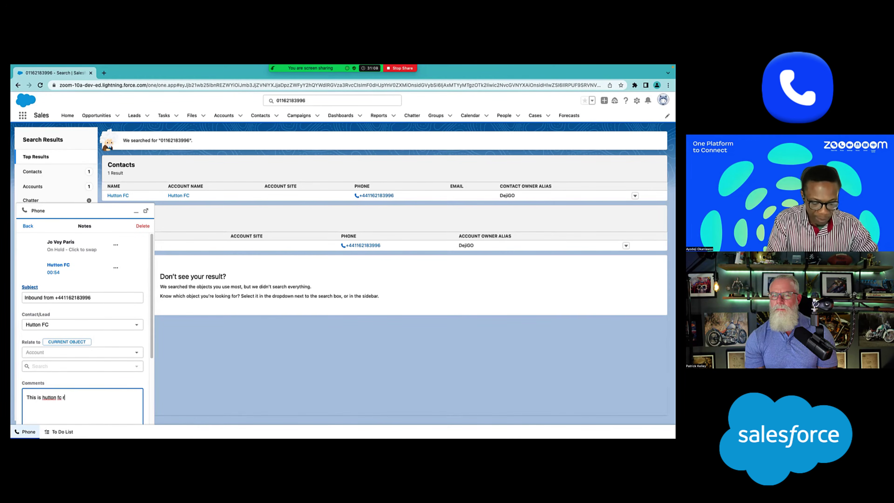
type("erquesting updates")
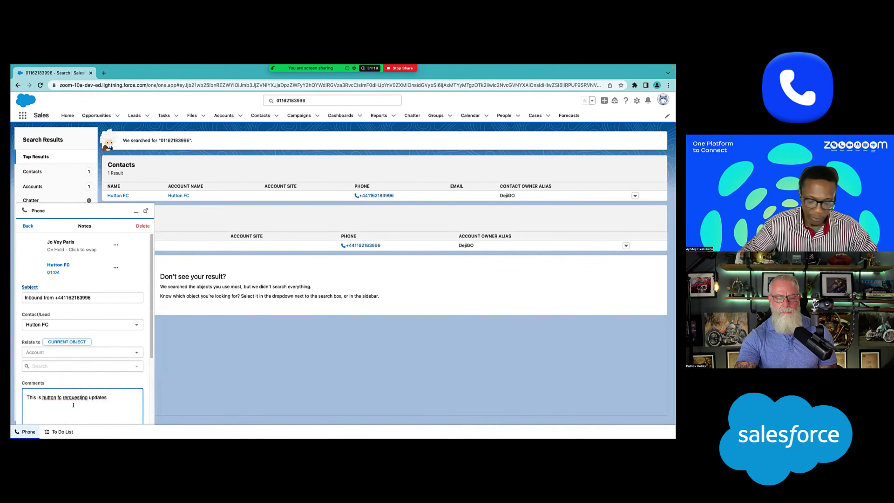
- Correct the misspelled word to "requesting" and end the Hutton FC call comment with a full stop
left_click(70, 398)
key("BackSpace")
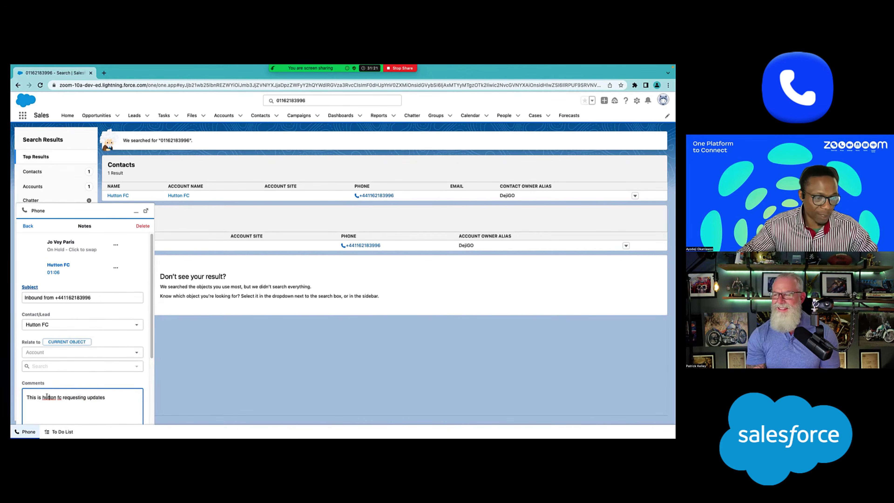
left_click(49, 397)
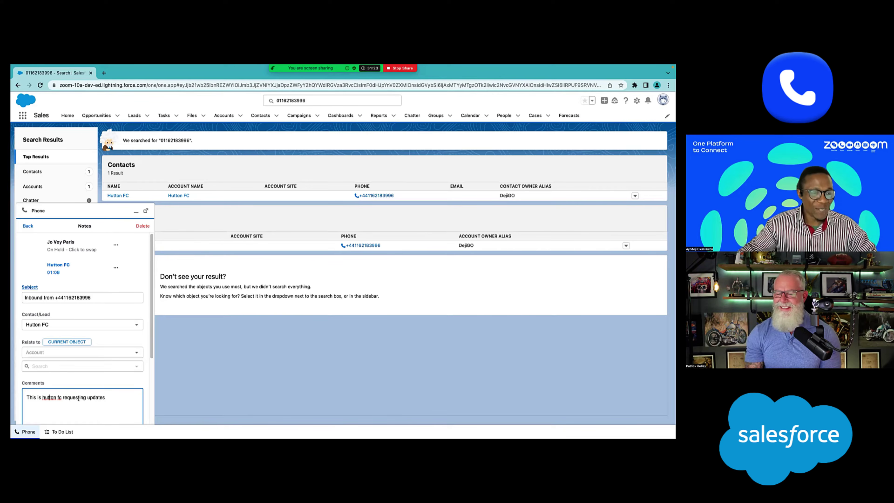
left_click(107, 396)
type(".")
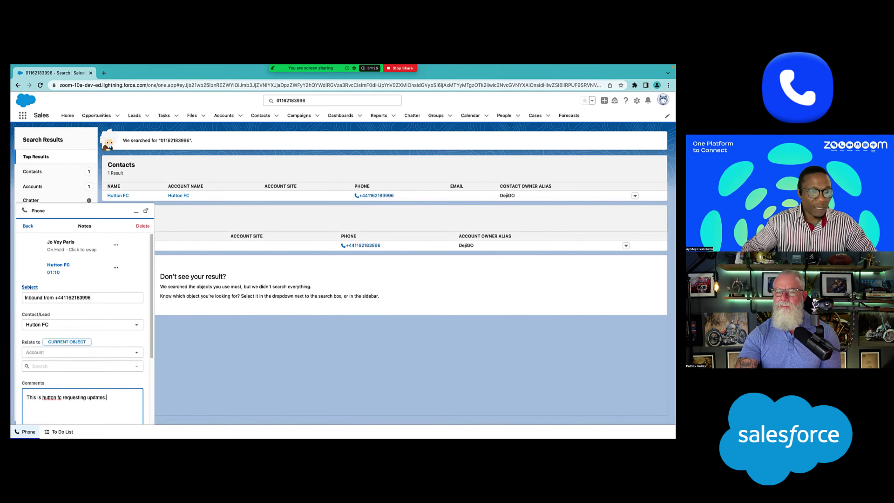
- Review the remaining note fields of the Hutton FC call, and swap back to the first caller's comments
scroll(134, 279, "down", 3)
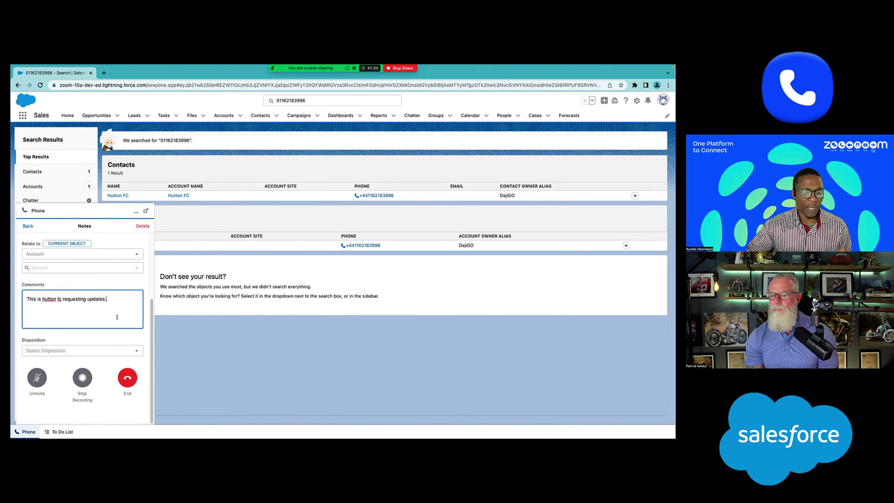
scroll(113, 312, "up", 1)
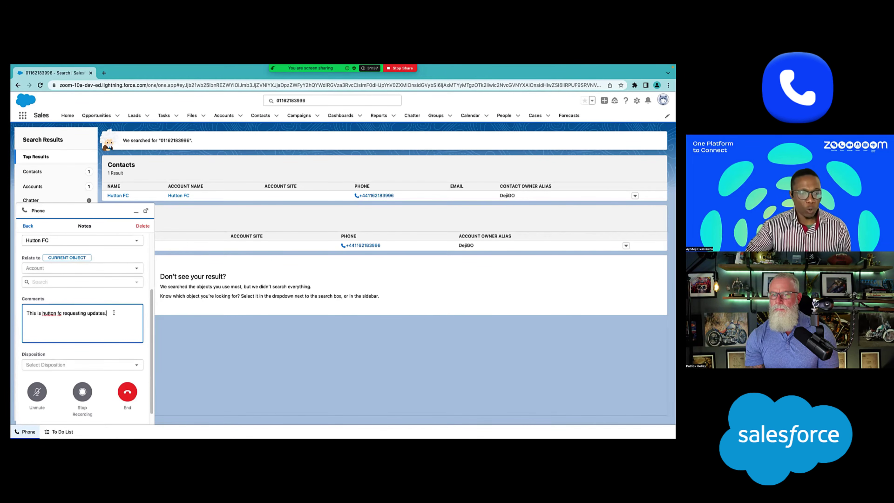
scroll(114, 312, "up", 6)
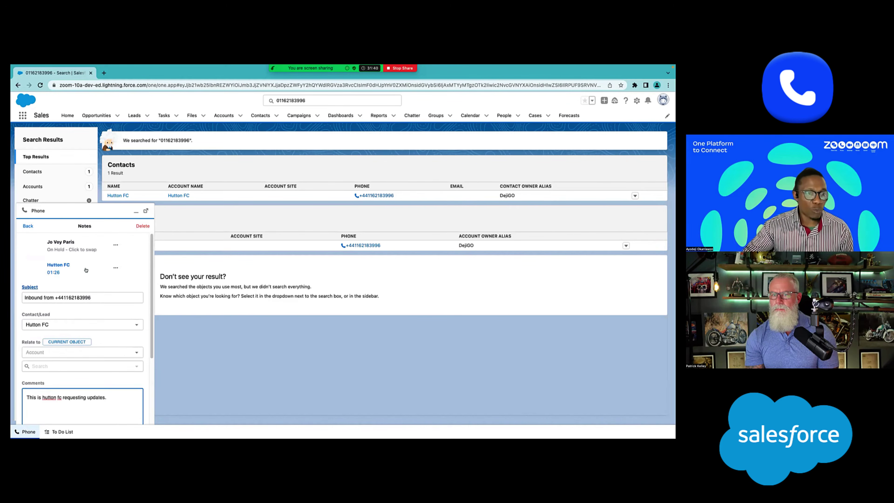
left_click(115, 267)
left_click(83, 249)
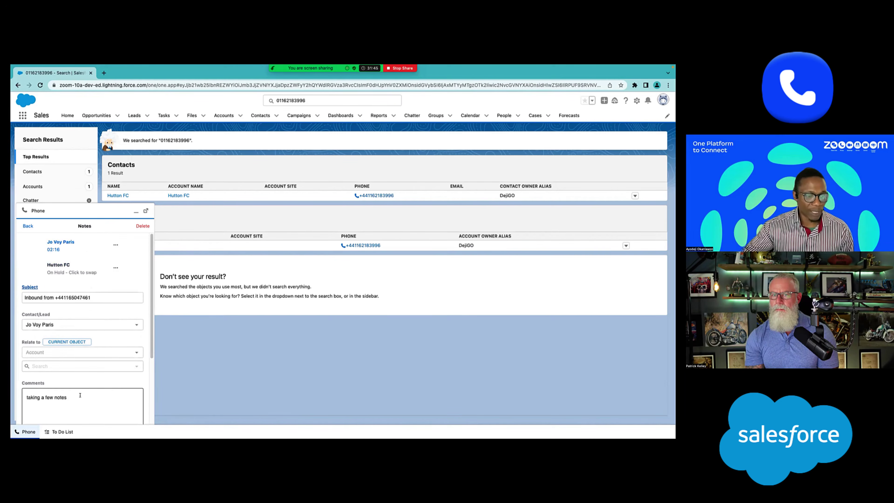
left_click(80, 396)
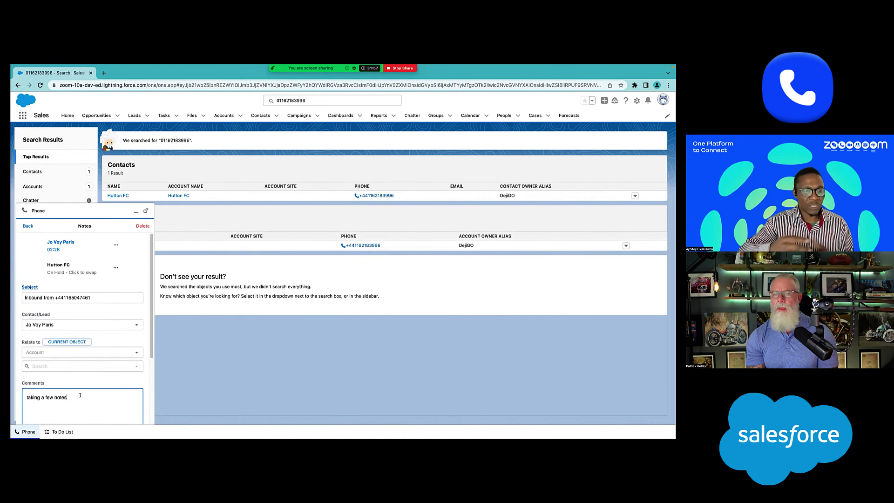
- Leave the notes, end the active call and take the held Hutton FC call off hold
left_click(28, 226)
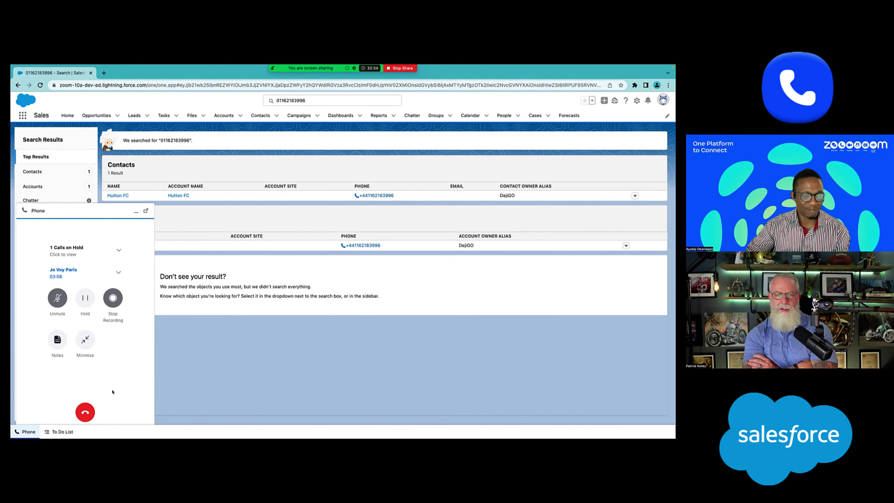
left_click(88, 412)
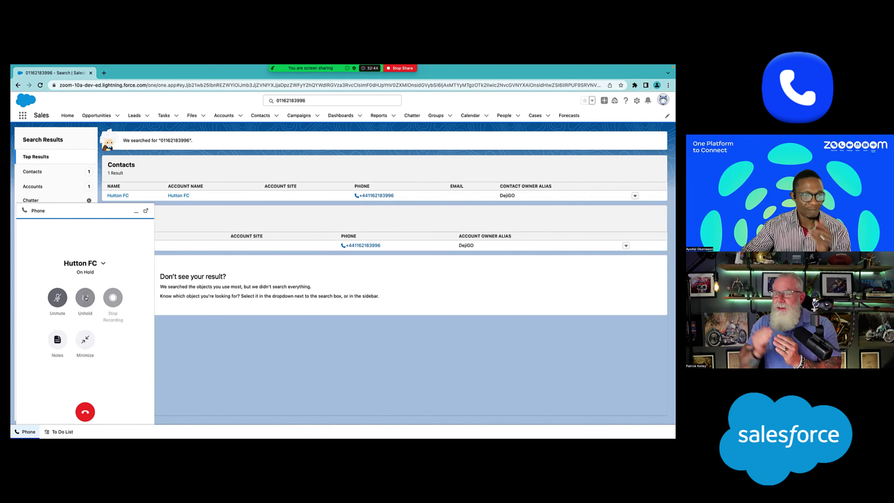
left_click(86, 298)
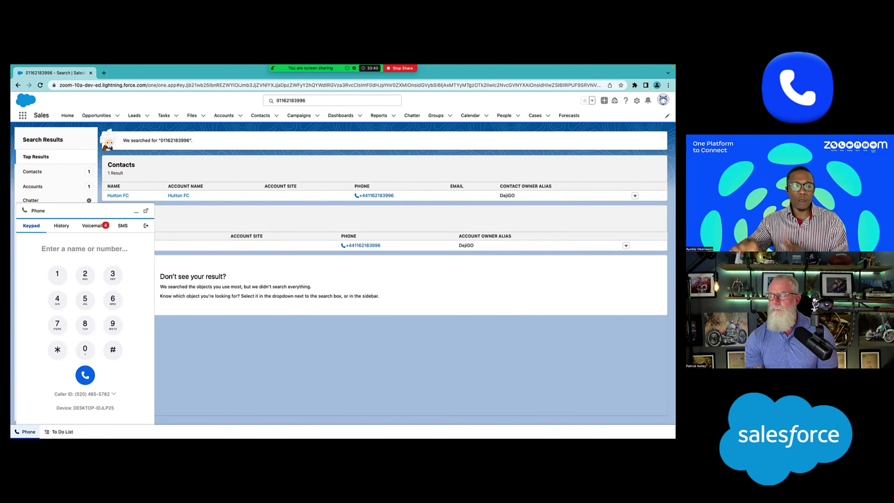
- Look through the phone's call history for the recent recorded and missed calls
left_click(61, 226)
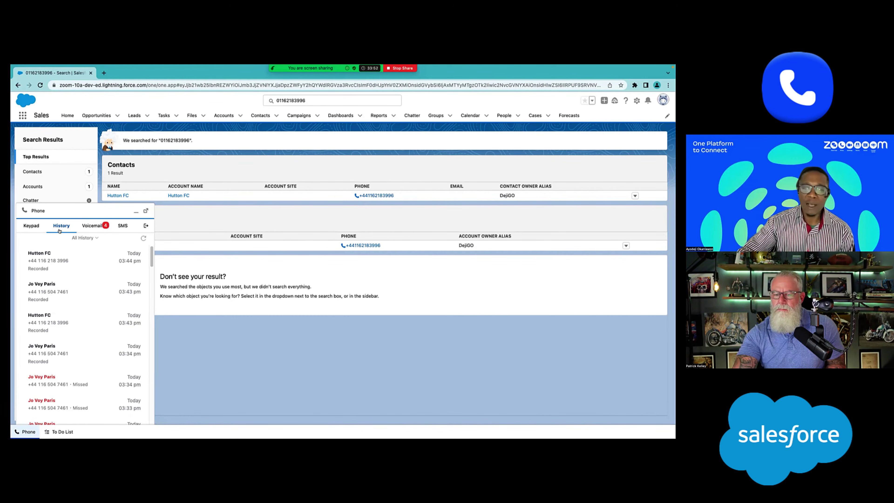
mouse_move(73, 265)
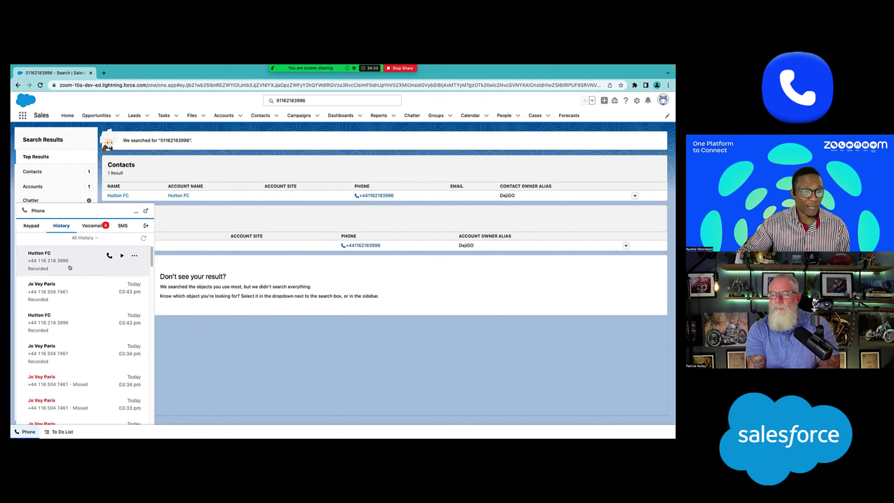
scroll(65, 297, "down", 1)
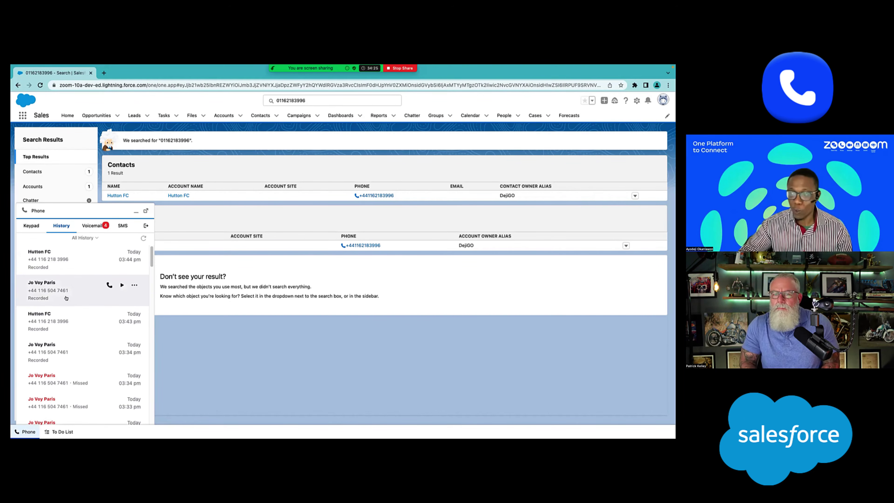
scroll(66, 298, "down", 2)
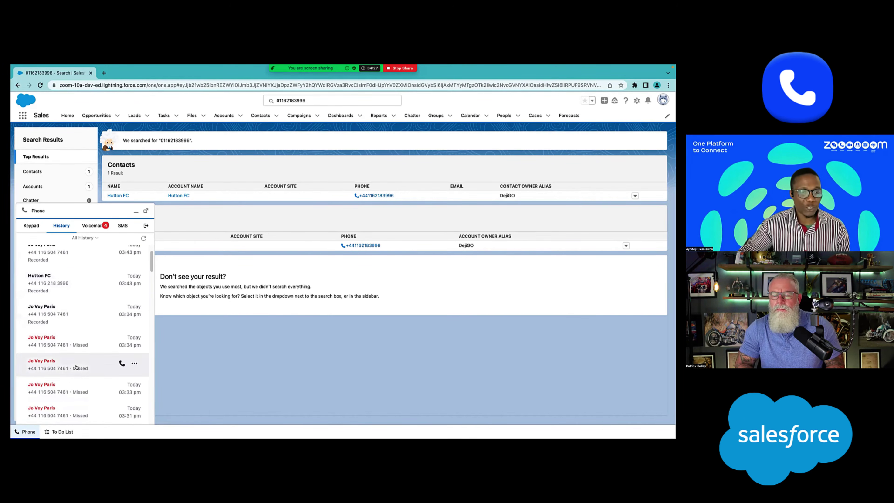
scroll(67, 363, "down", 1)
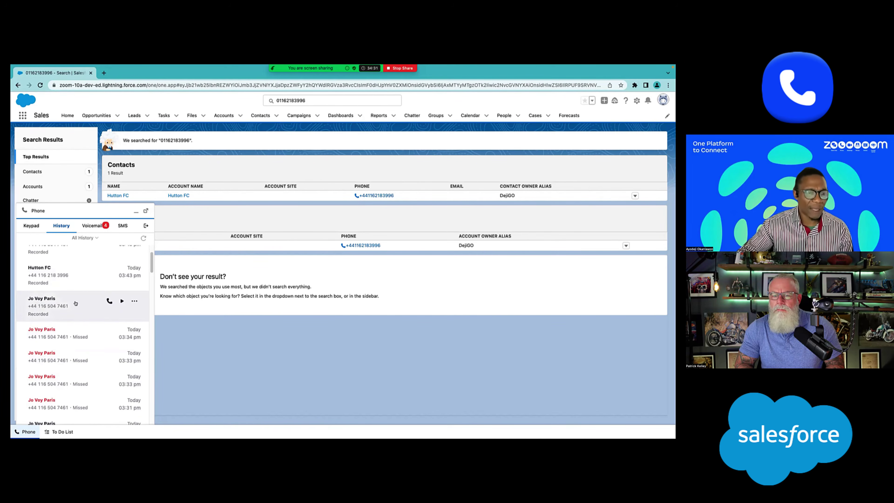
mouse_move(49, 309)
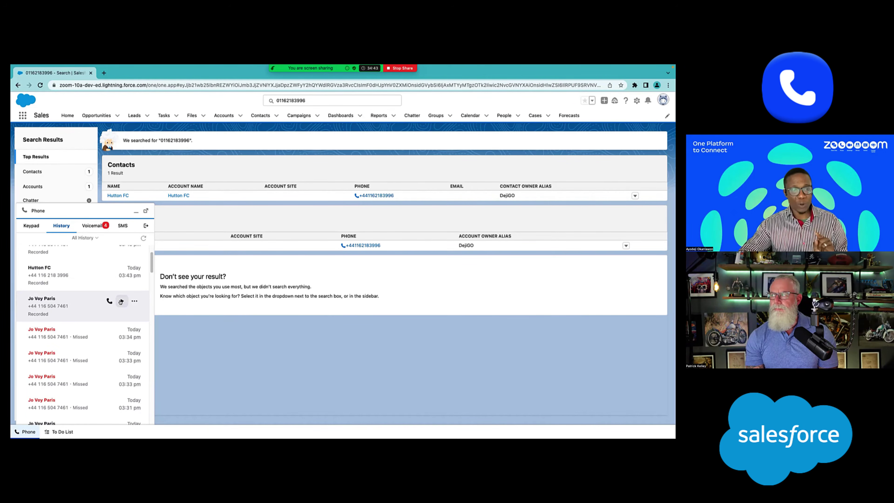
- Minimize the phone and open the inbound call task related to Trek Cycles from the recently completed tasks
left_click(176, 115)
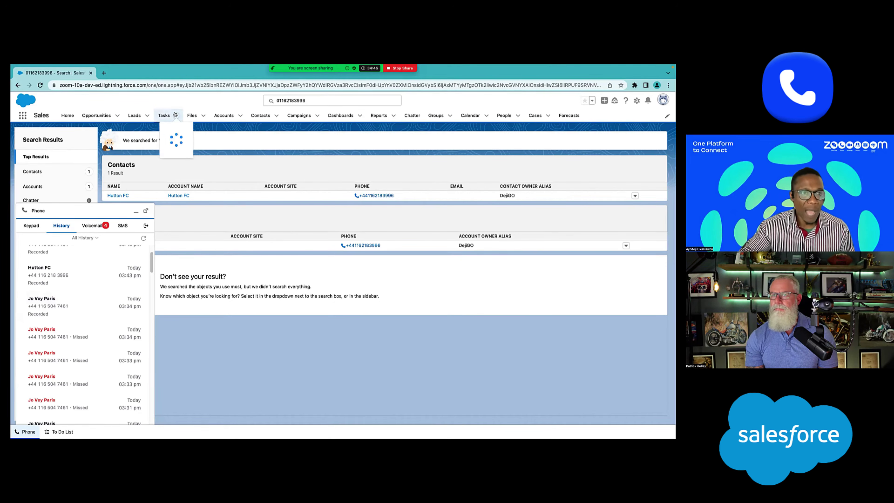
left_click(176, 157)
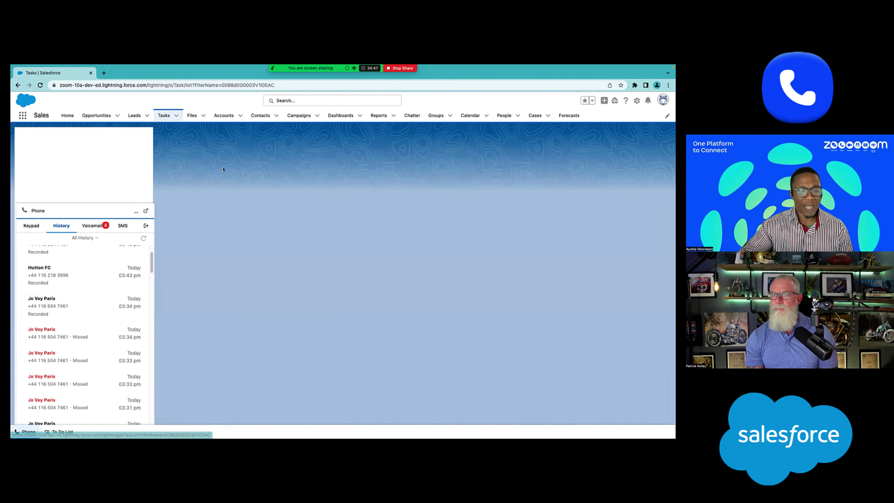
left_click(137, 211)
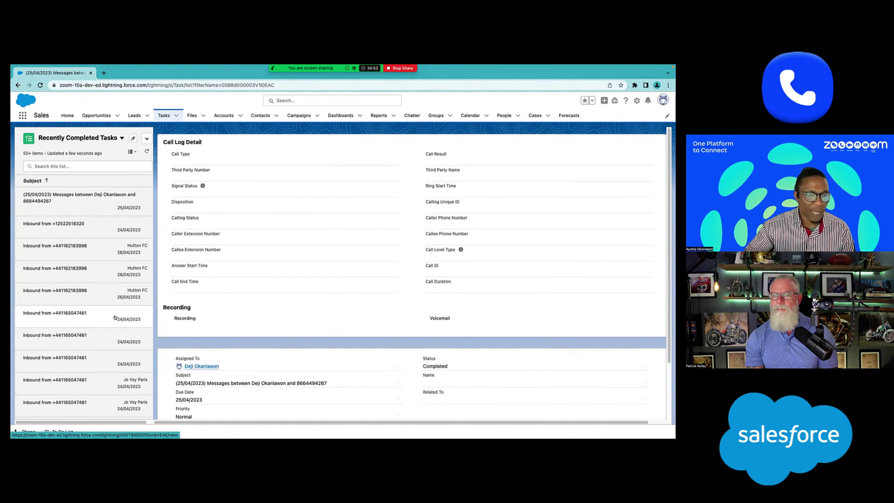
scroll(114, 317, "down", 3)
scroll(115, 318, "down", 5)
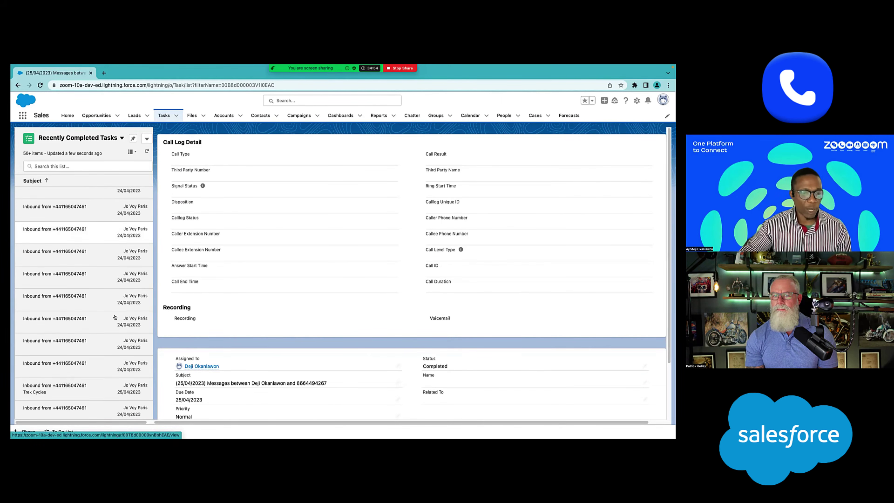
scroll(116, 317, "down", 3)
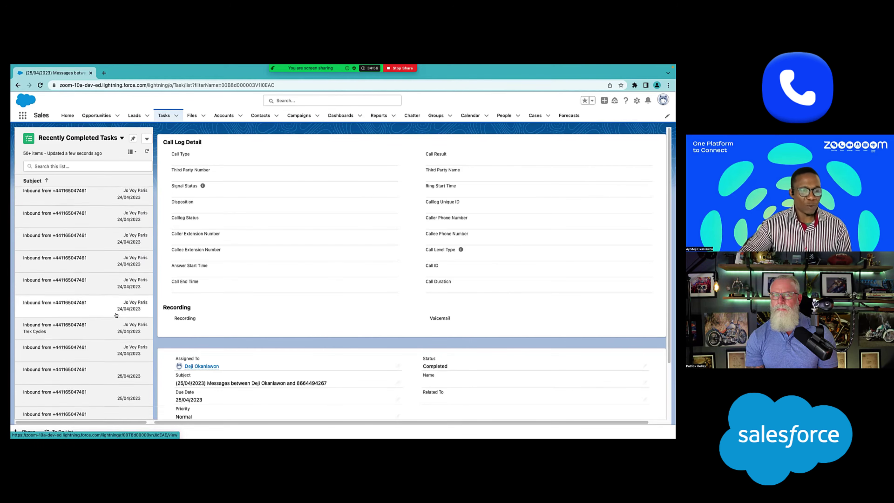
left_click(117, 330)
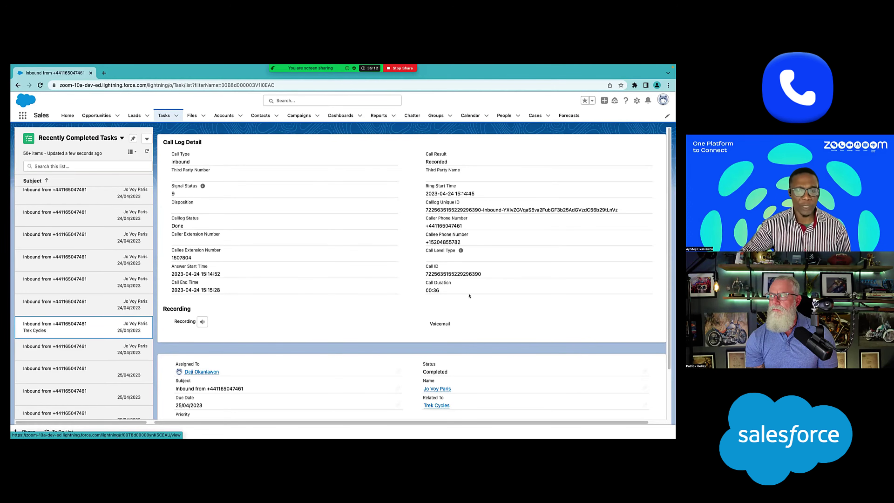
- Open the Trek Cycles call task's recording, play its beginning and read through the transcript
left_click(201, 322)
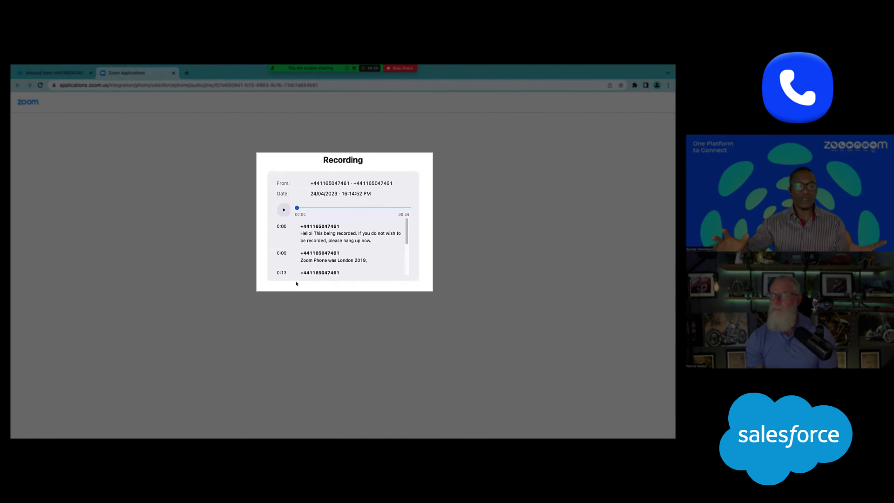
left_click(283, 209)
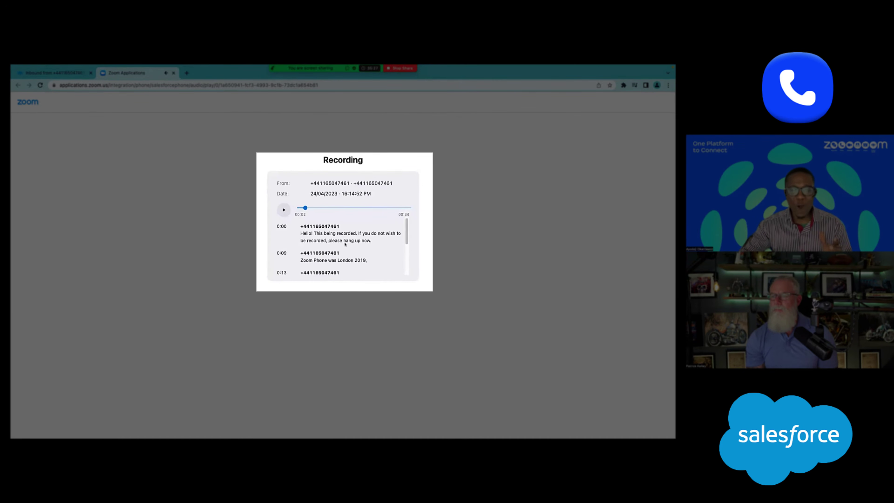
scroll(345, 244, "down", 2)
scroll(347, 252, "down", 2)
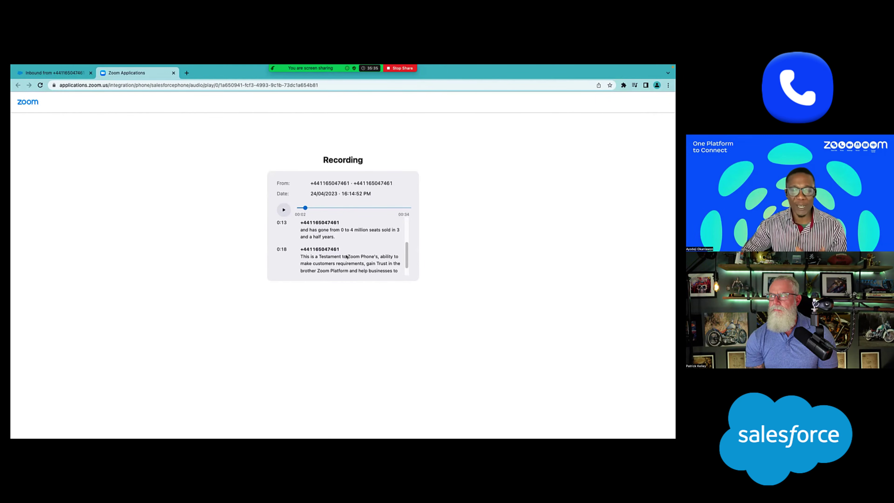
scroll(347, 256, "down", 1)
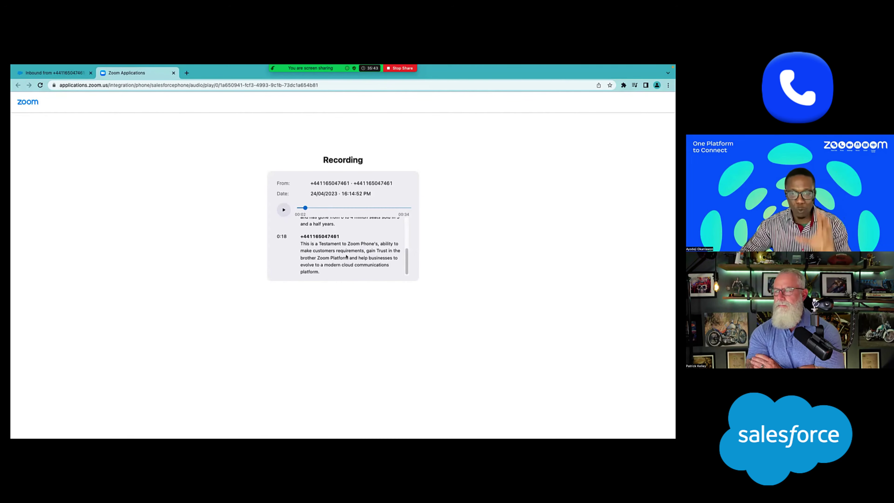
- Return to the completed tasks, open the third inbound call task below the Trek Cycles one and view its voicemail with the transcription
scroll(347, 256, "up", 5)
scroll(347, 256, "up", 1)
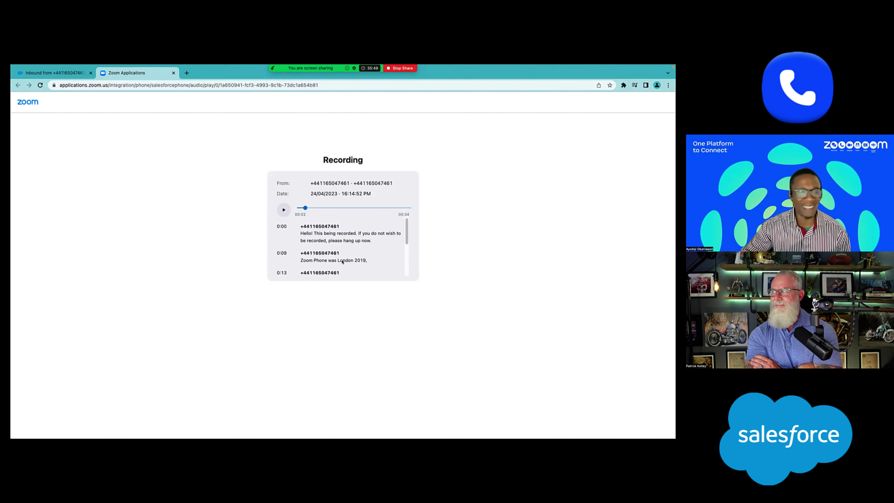
left_click(59, 73)
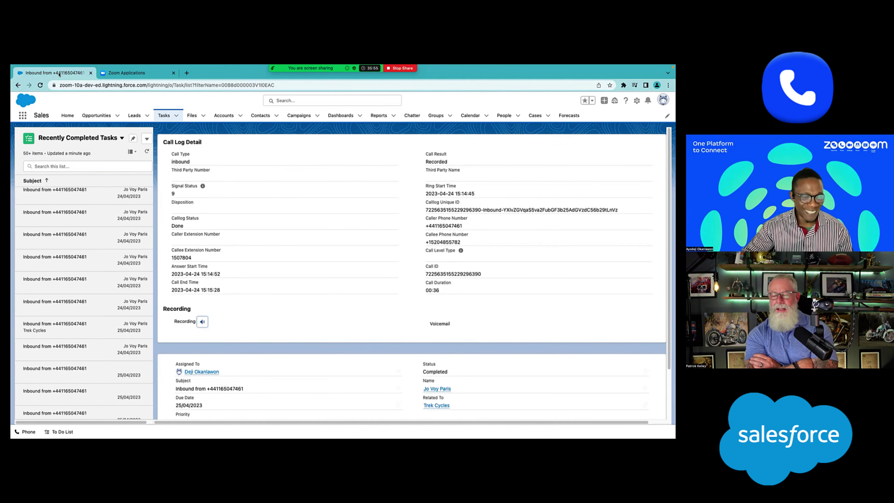
left_click(115, 393)
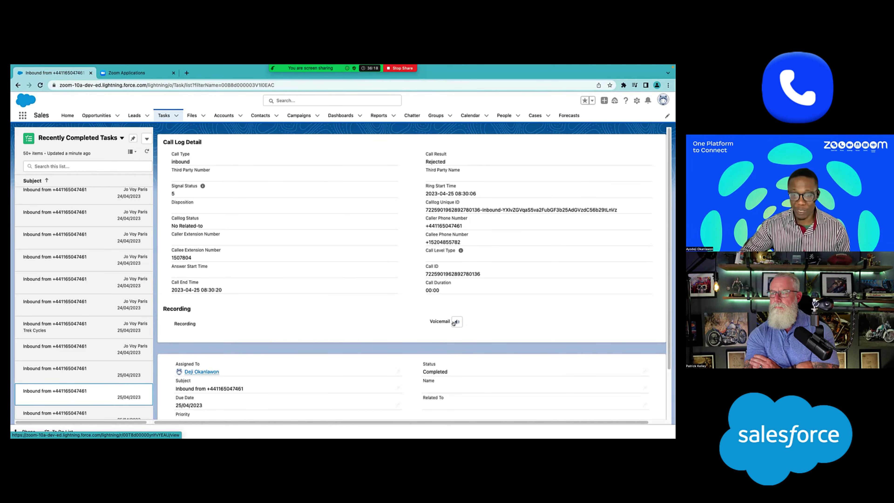
left_click(456, 322)
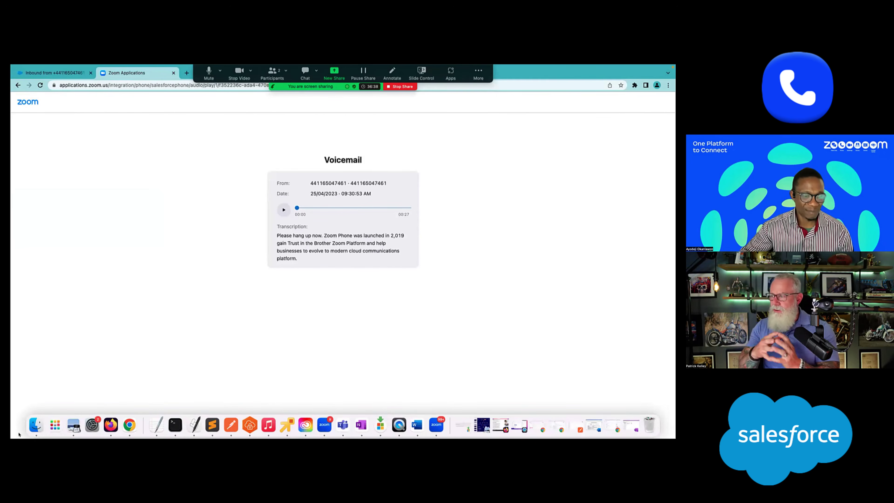
- Find and open Unlinked Zoom Call Logs in Salesforce, and save all the listed inbound calls from 23/04/2023 to 26/04/2023 to Salesforce
left_click(61, 91)
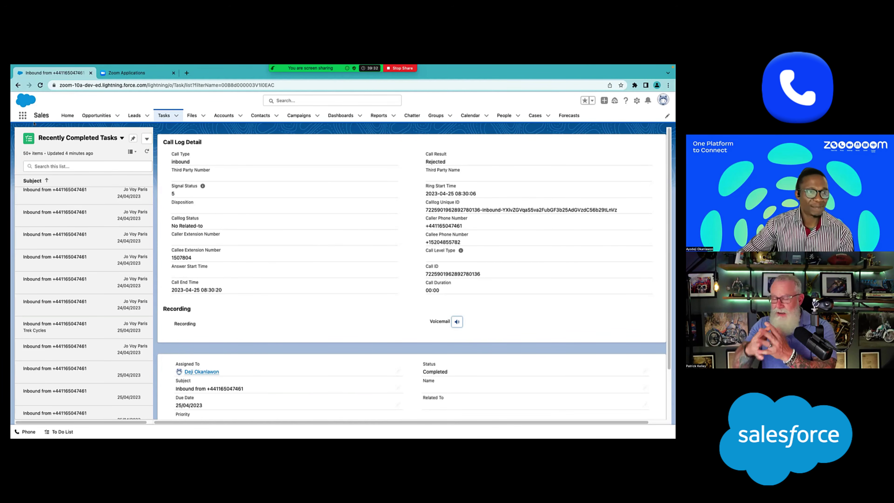
left_click(21, 114)
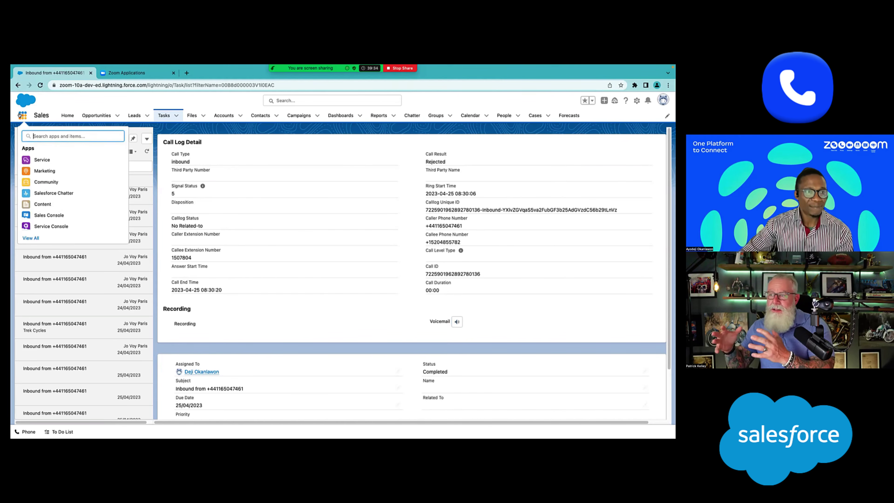
type("unlink")
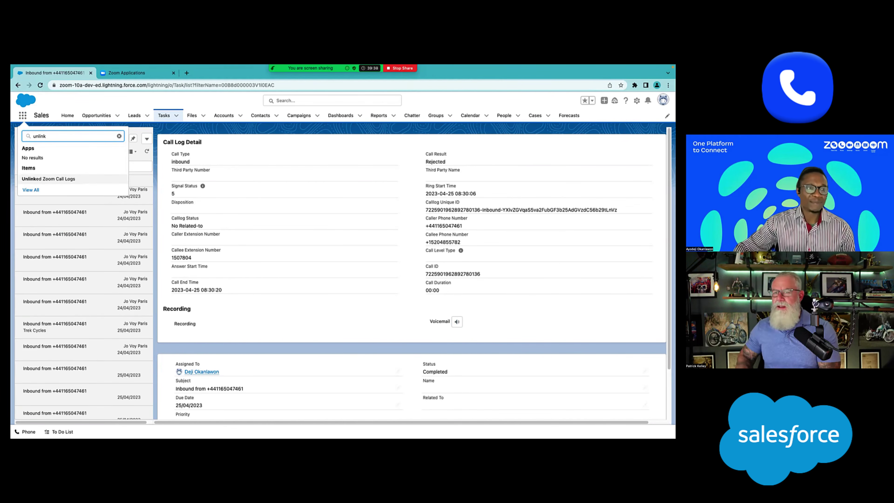
left_click(60, 179)
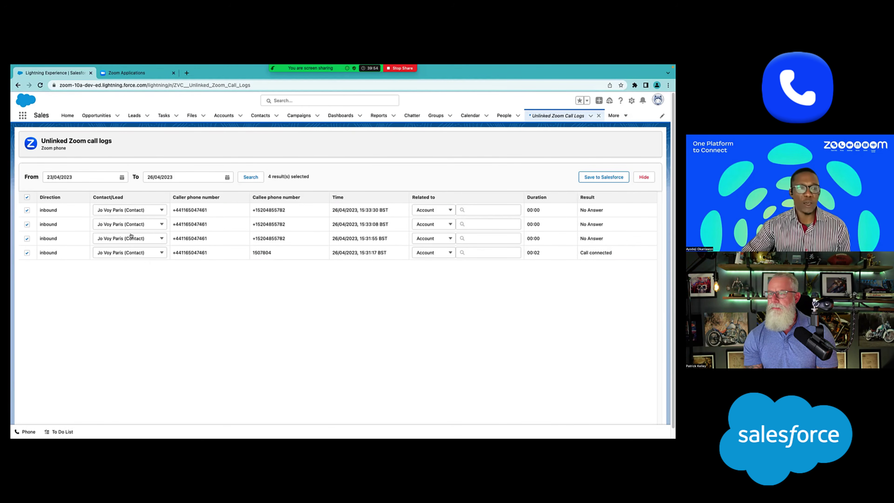
left_click(597, 177)
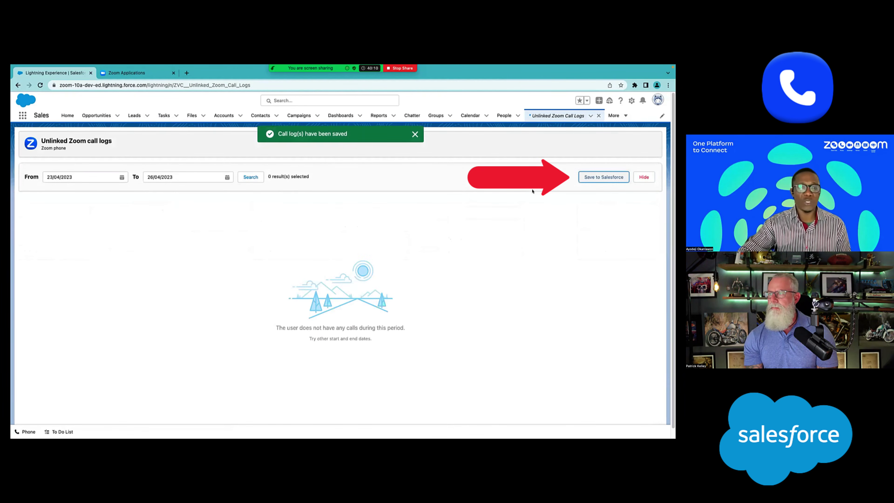